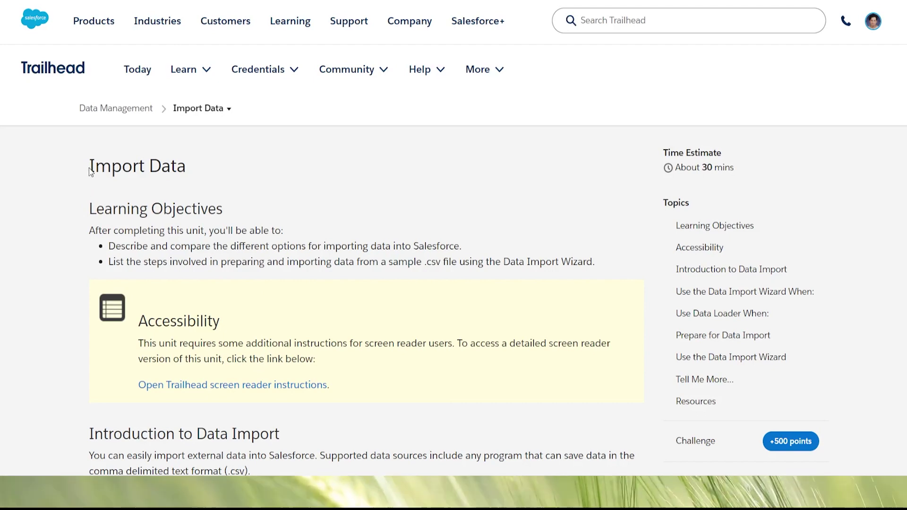
Step: Read the Import Data unit's learning objectives and the introduction to the two Salesforce data import methods
drag(91, 172, 186, 170)
click(194, 217)
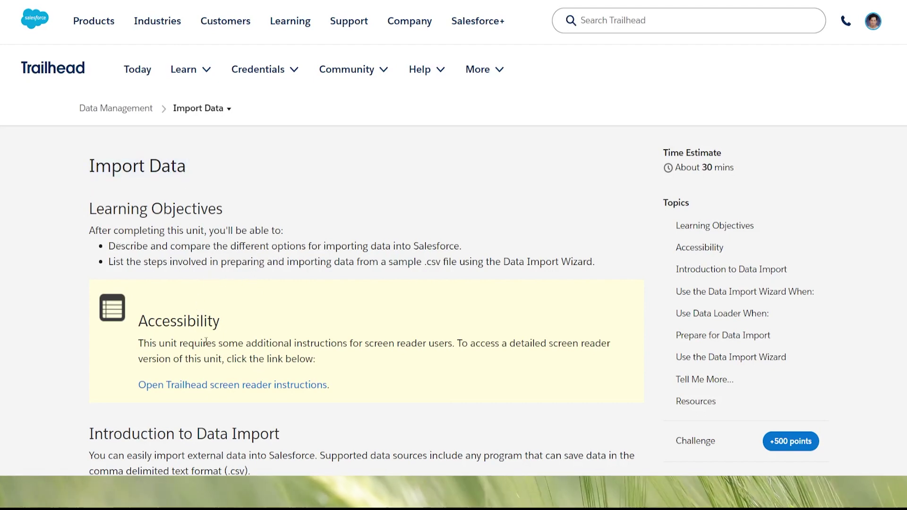
scroll(218, 359, down, 2)
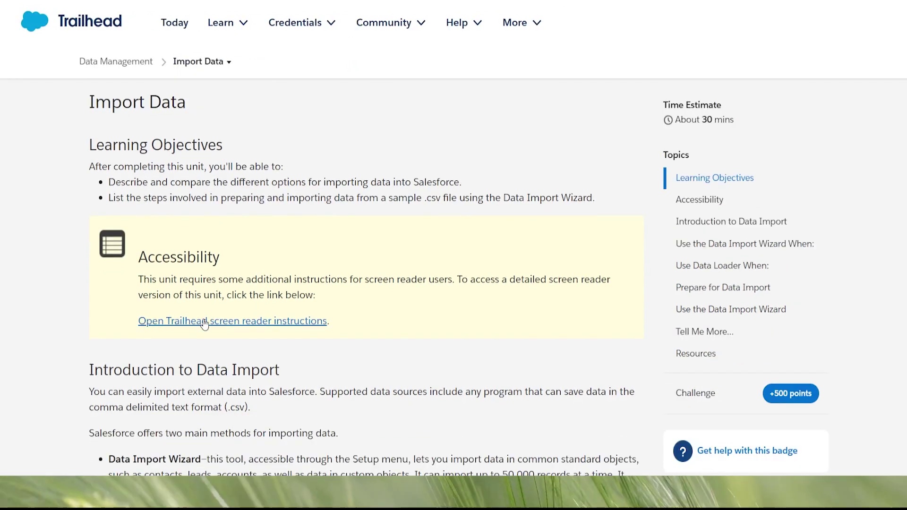
scroll(315, 323, down, 4)
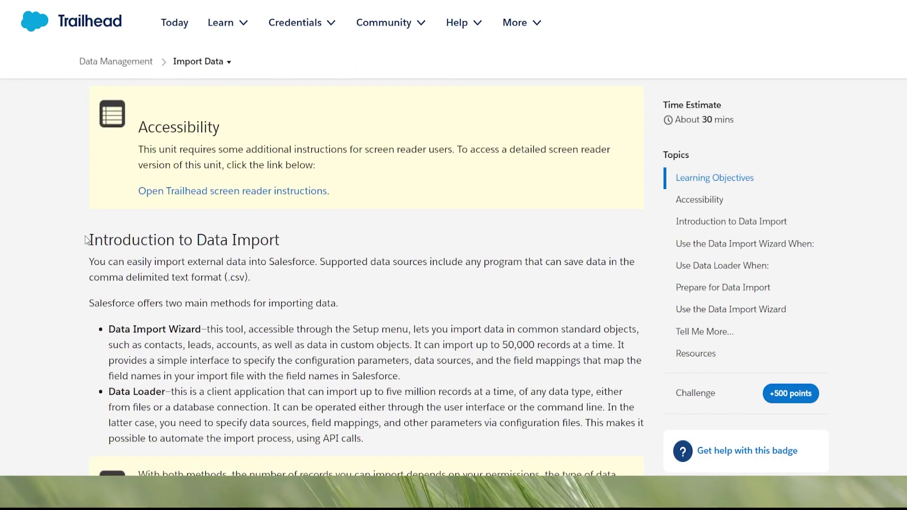
drag(86, 240, 282, 240)
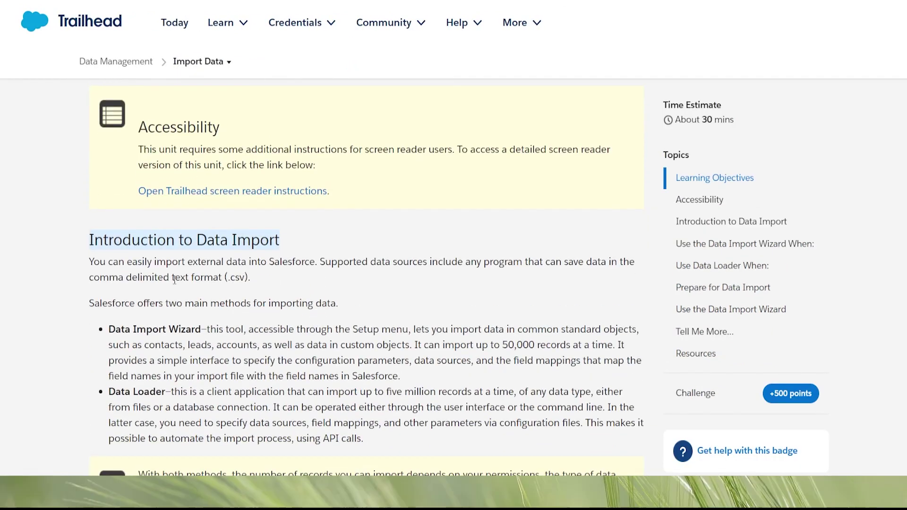
drag(172, 277, 245, 276)
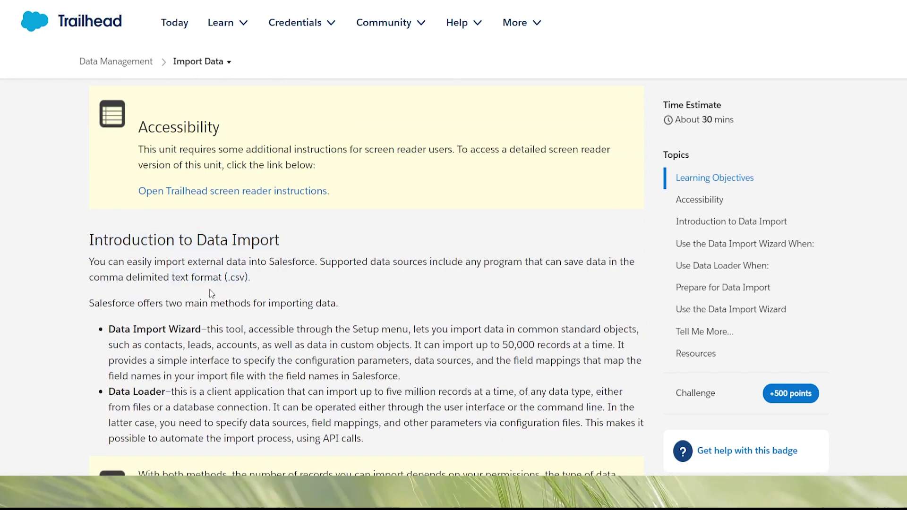
scroll(211, 294, down, 4)
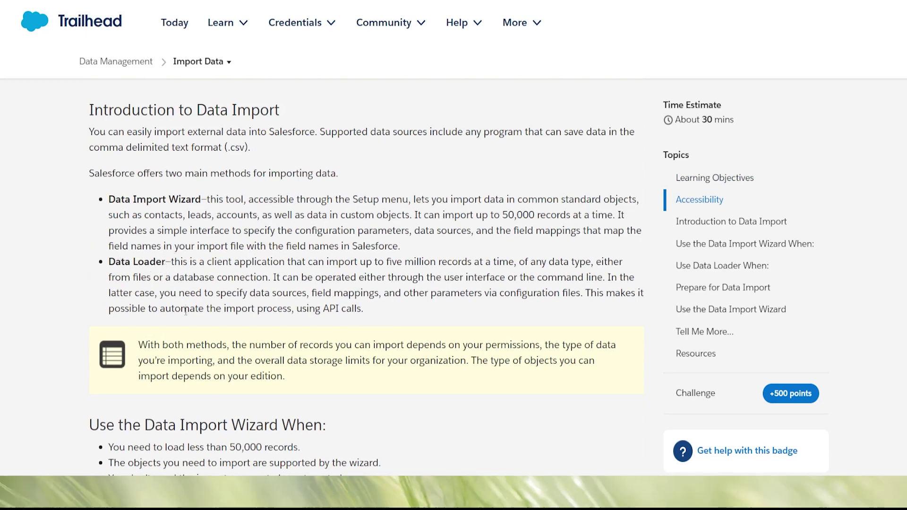
scroll(186, 311, down, 3)
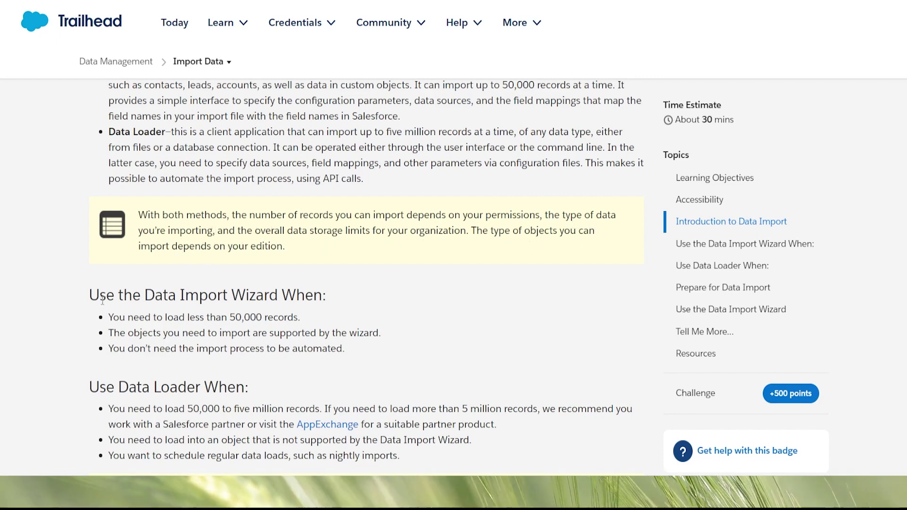
Step: Compare the criteria for using the Data Import Wizard with those for using Data Loader
scroll(102, 301, down, 3)
drag(86, 172, 316, 173)
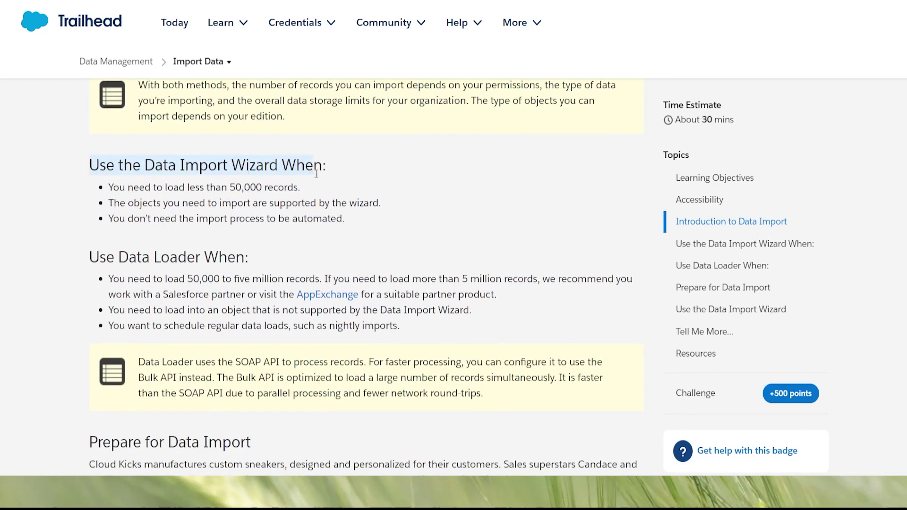
drag(110, 188, 179, 194)
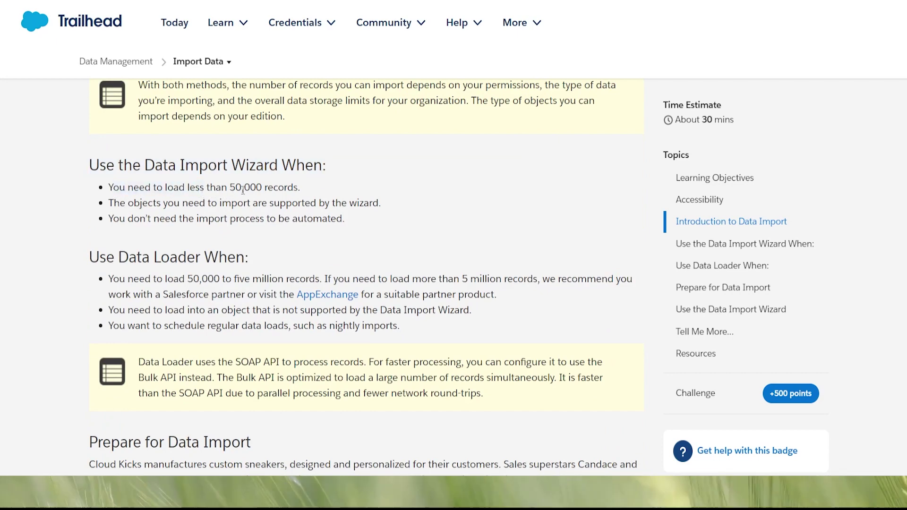
scroll(283, 192, down, 1)
drag(128, 139, 273, 144)
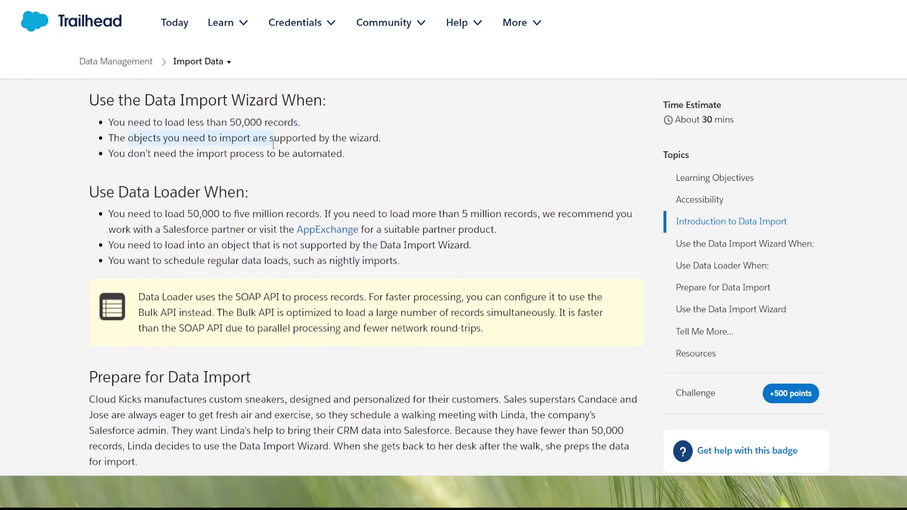
drag(119, 193, 224, 195)
drag(139, 214, 175, 213)
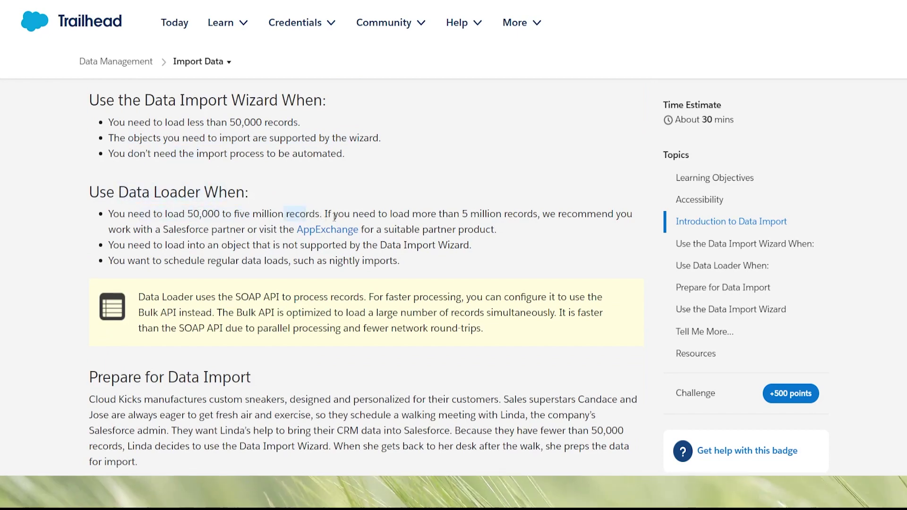
drag(344, 215, 470, 216)
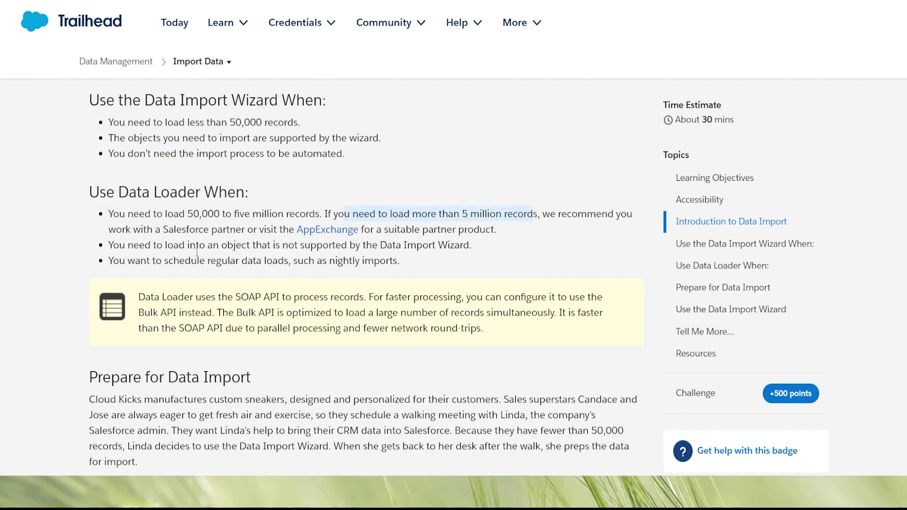
Step: Skim the Prepare for Data Import section, including its preparation advice and embedded video series
scroll(197, 252, down, 6)
scroll(135, 250, up, 3)
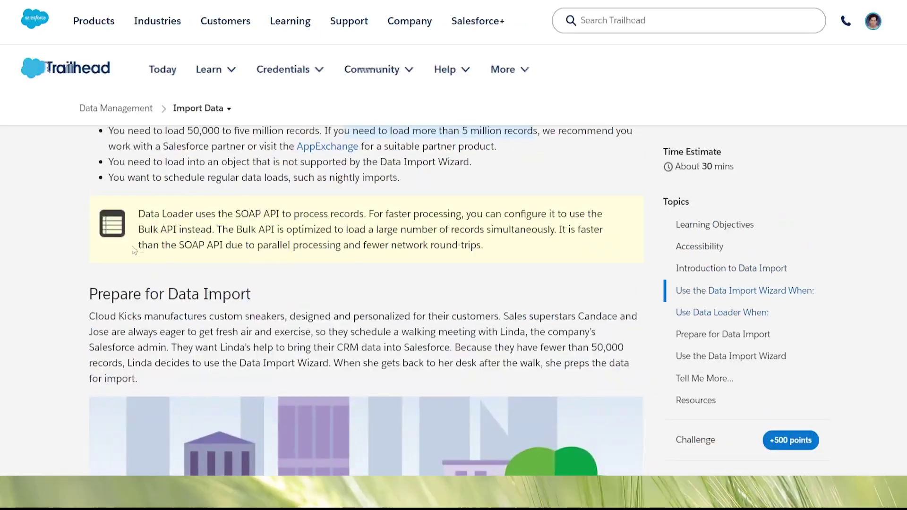
drag(89, 294, 254, 292)
scroll(253, 291, down, 4)
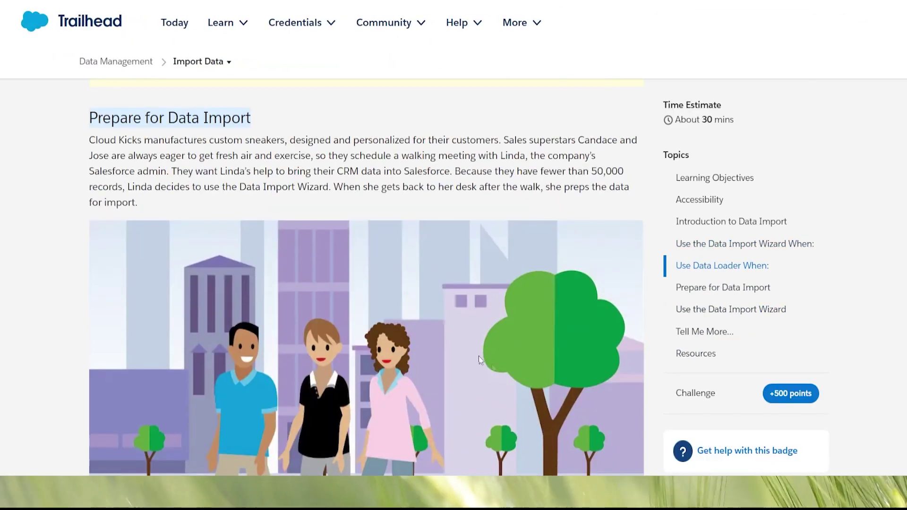
scroll(480, 360, down, 10)
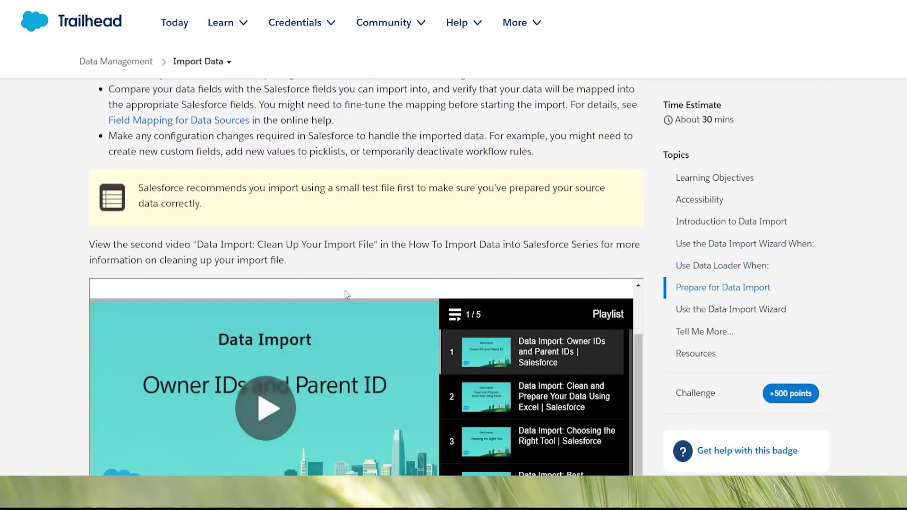
scroll(345, 294, down, 4)
scroll(413, 312, up, 2)
scroll(414, 312, down, 1)
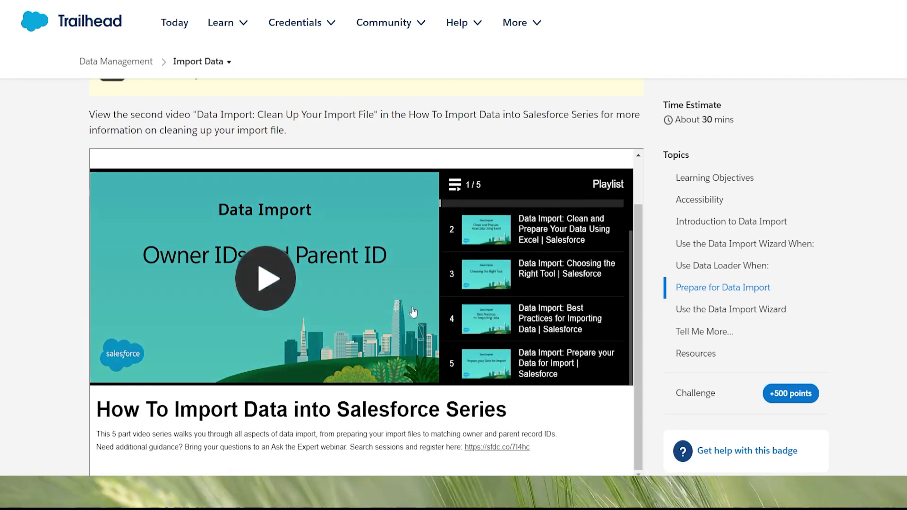
scroll(376, 305, down, 10)
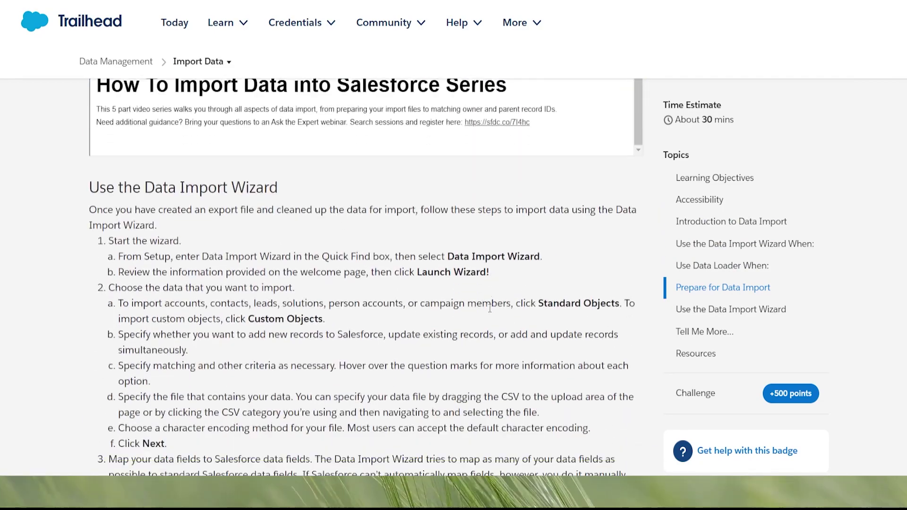
Step: Review the Use the Data Import Wizard instructions and skim the remaining sections down to the hands-on challenge
drag(85, 120, 425, 395)
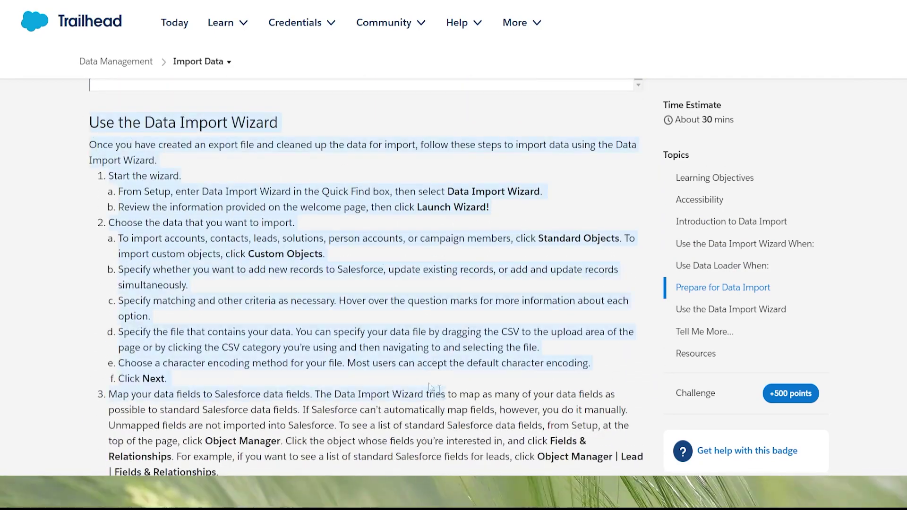
click(232, 210)
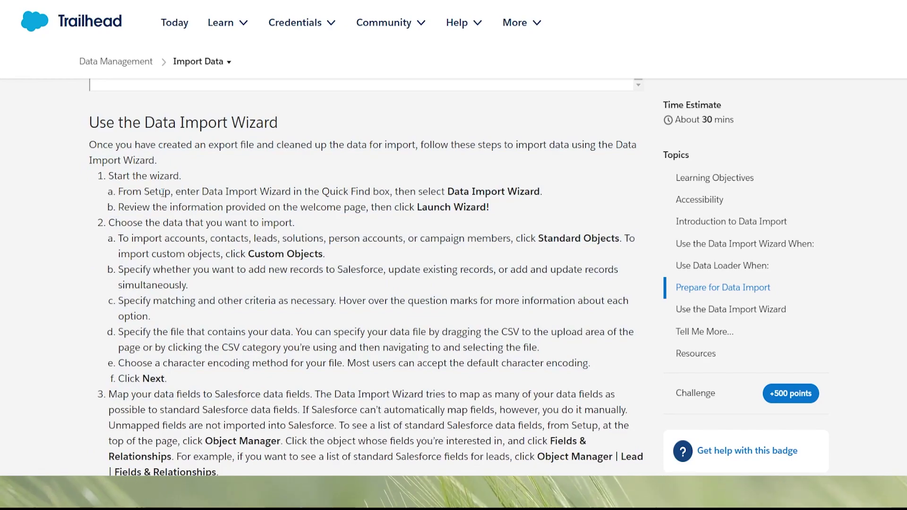
drag(448, 191, 535, 194)
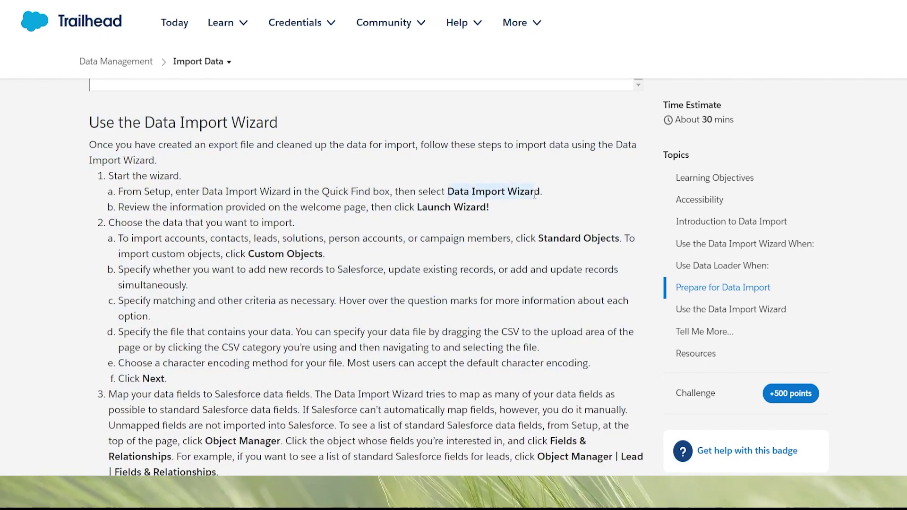
scroll(490, 230, down, 15)
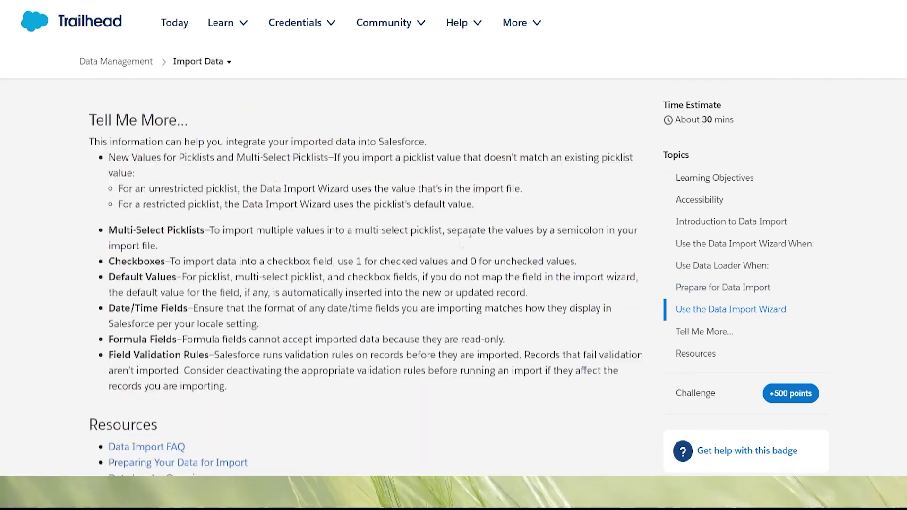
scroll(326, 305, down, 8)
scroll(326, 304, up, 8)
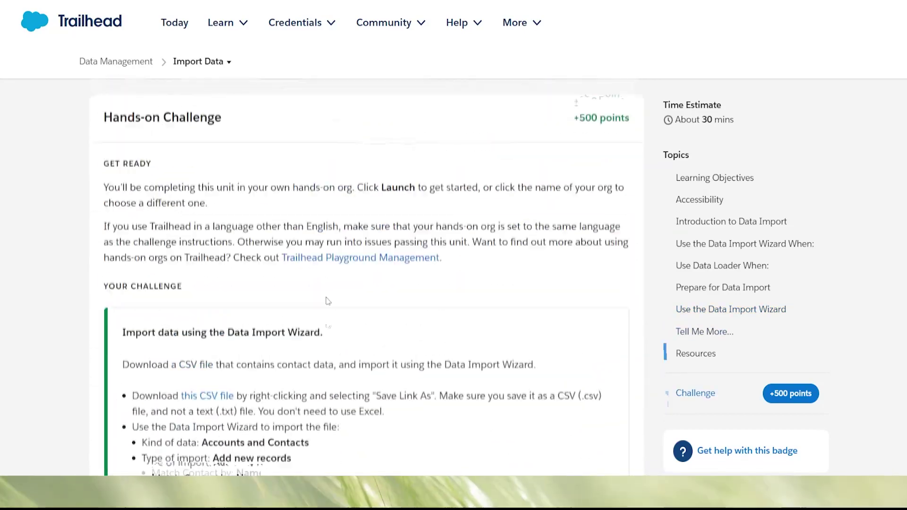
Step: Read the hands-on challenge's requirements for the CSV download, the kind and type of import, contact matching, and file settings
drag(101, 212, 222, 213)
click(226, 222)
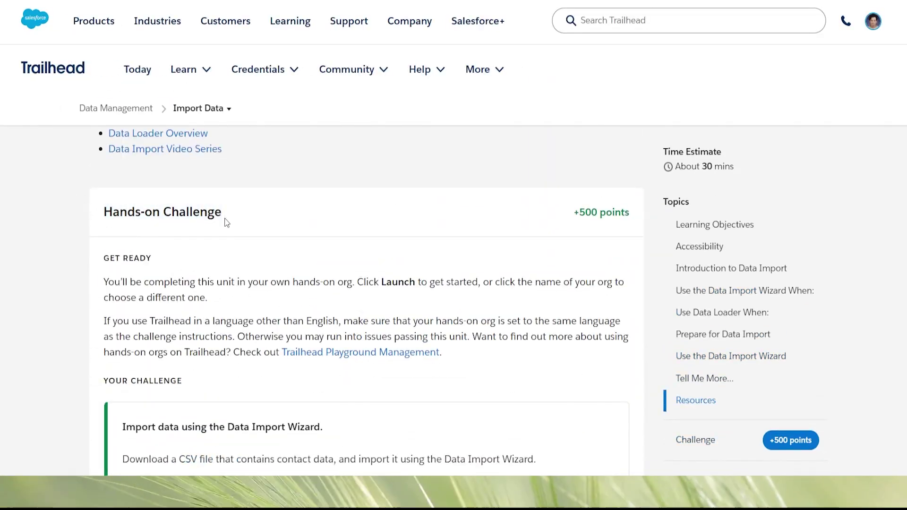
scroll(243, 288, down, 5)
scroll(239, 274, down, 5)
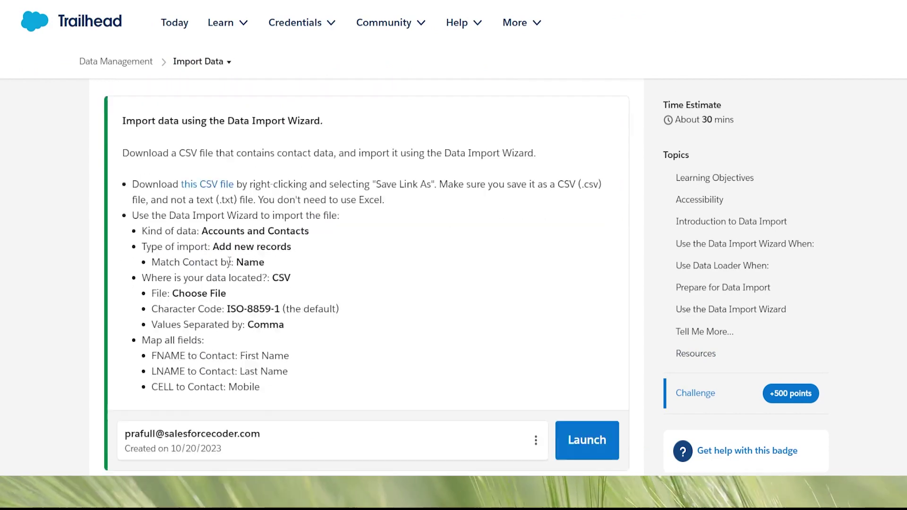
scroll(183, 291, up, 3)
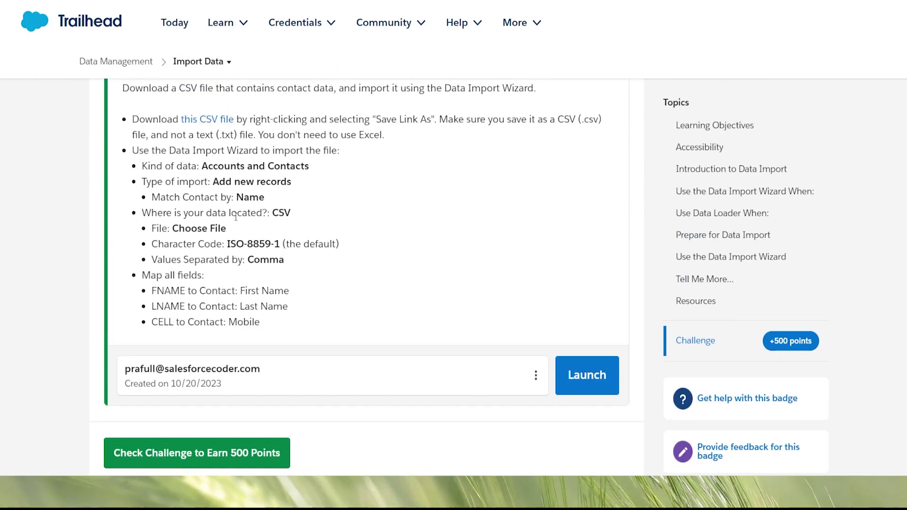
scroll(236, 218, up, 3)
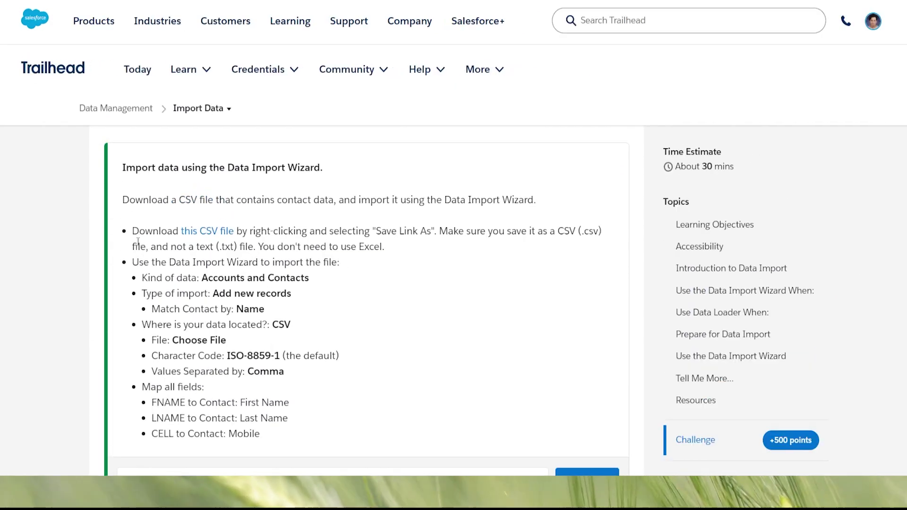
drag(134, 231, 538, 234)
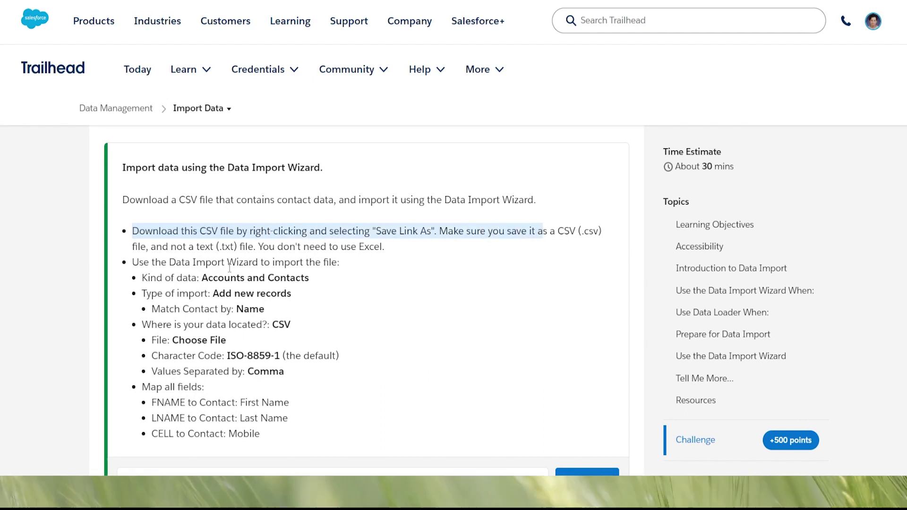
drag(133, 246, 214, 247)
drag(139, 263, 325, 267)
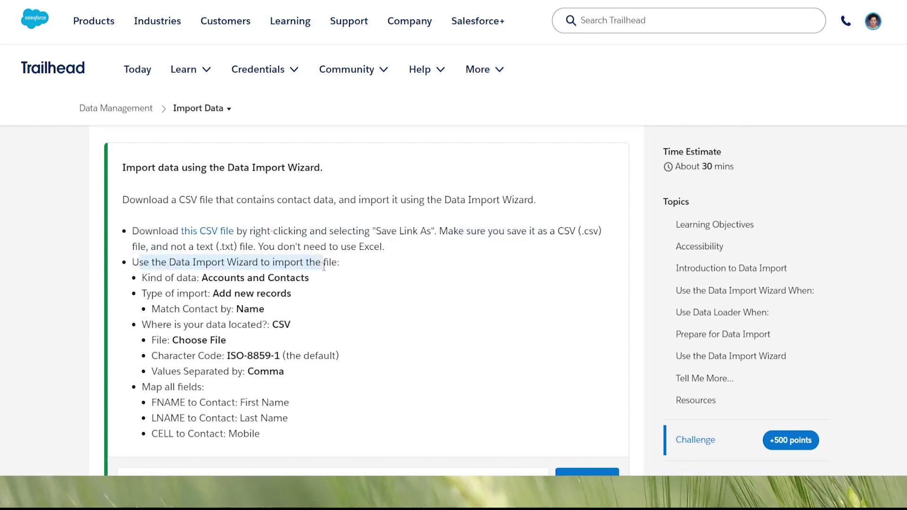
drag(146, 278, 280, 278)
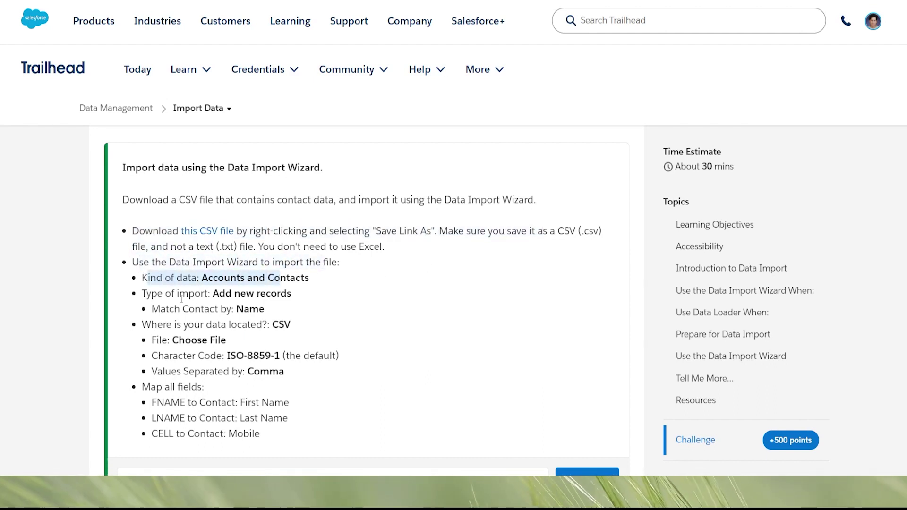
drag(211, 293, 291, 324)
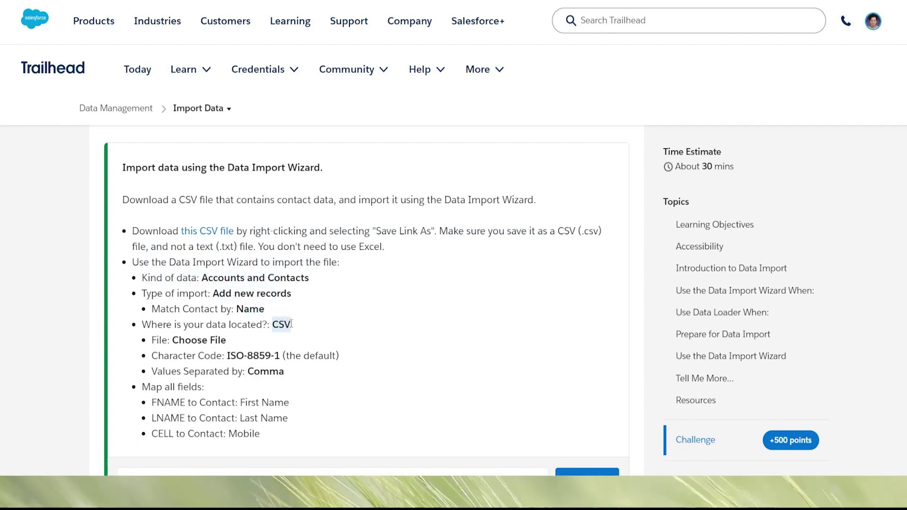
drag(173, 340, 275, 377)
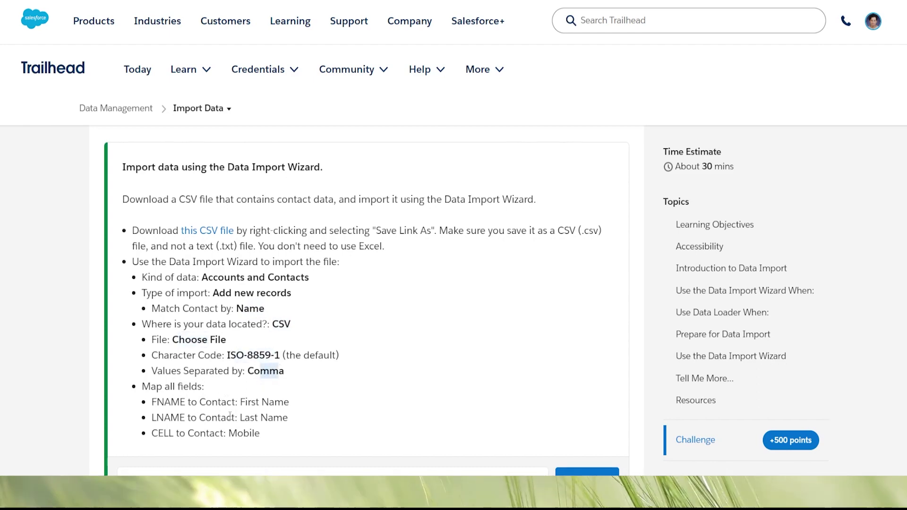
Step: Launch the hands-on org from the challenge and recheck the challenge instructions
scroll(218, 389, down, 6)
click(591, 256)
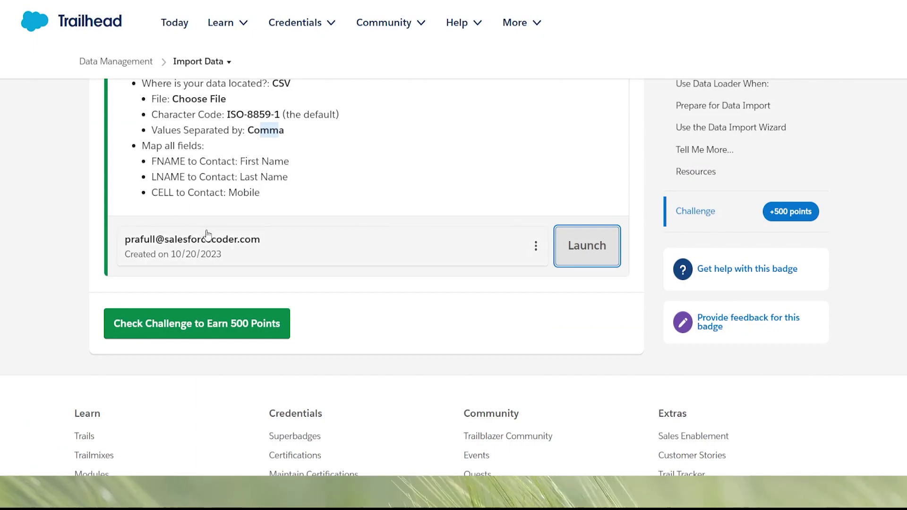
scroll(208, 236, up, 7)
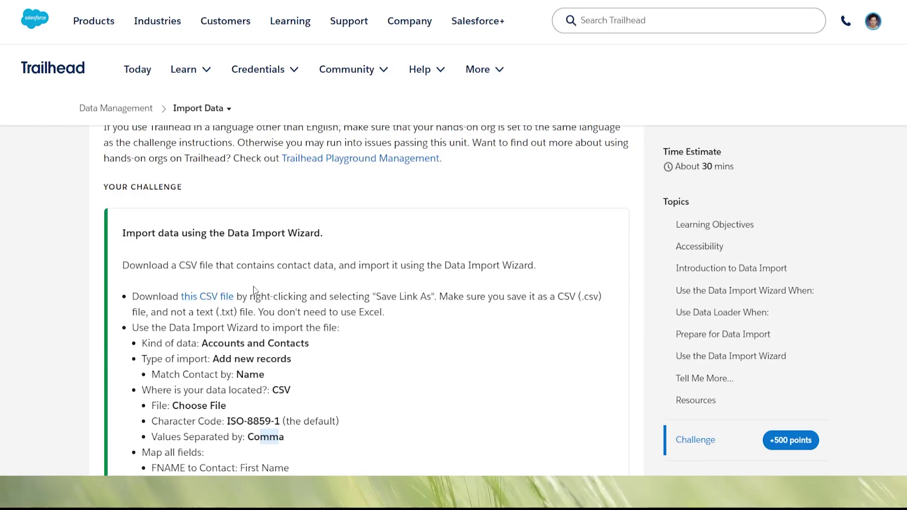
scroll(273, 324, down, 7)
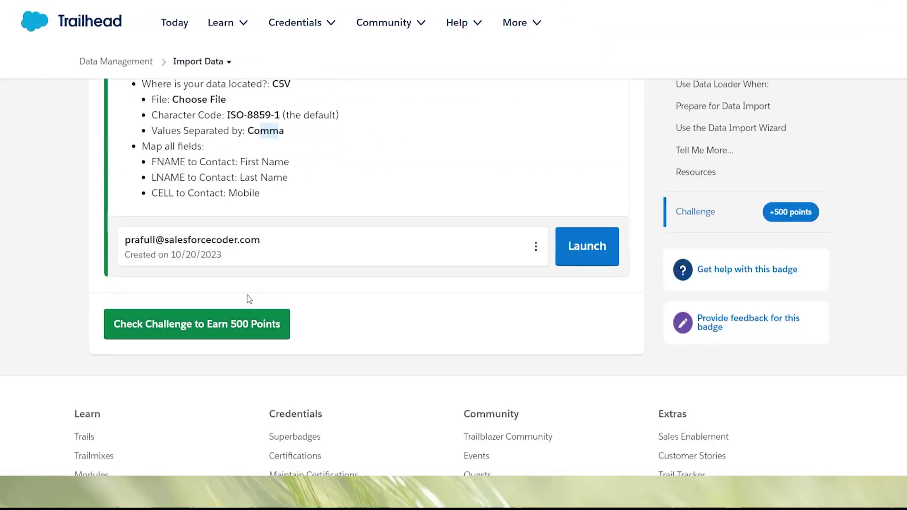
scroll(324, 318, up, 7)
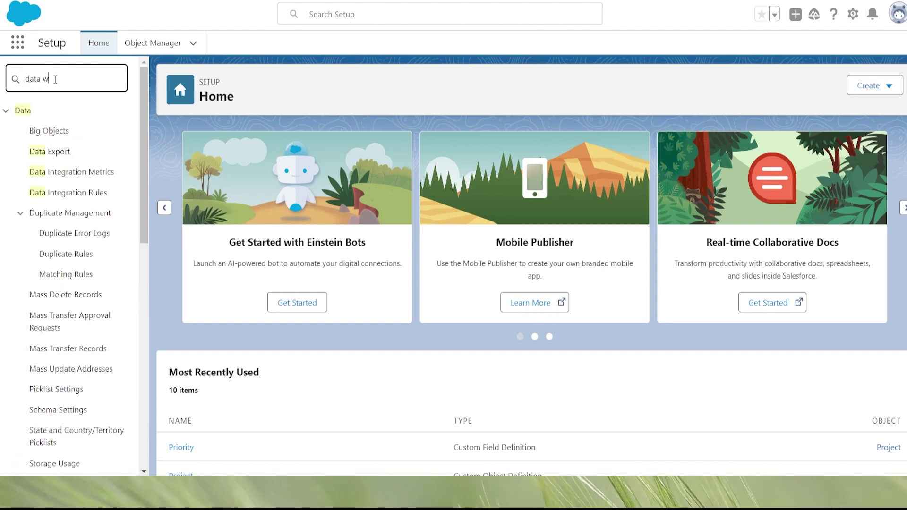
Step: Search Setup for the data import tool and open the Data Import Wizard page
click(56, 81)
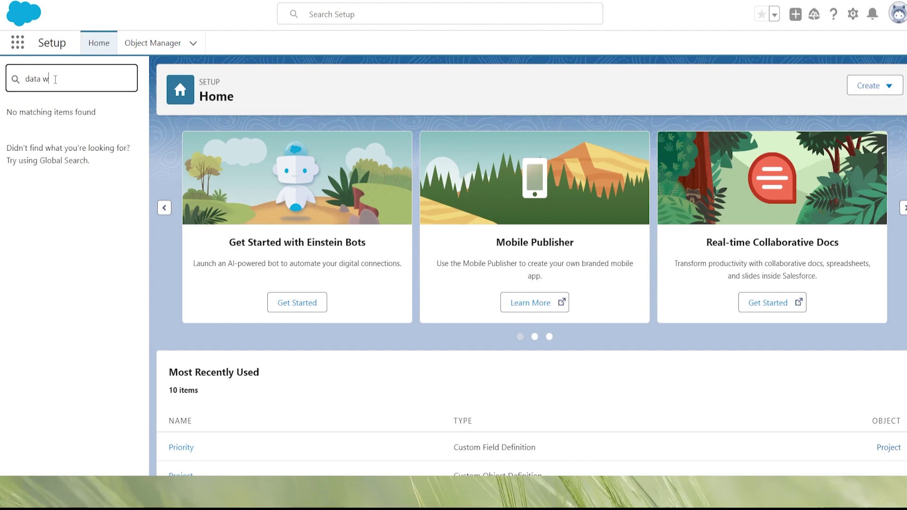
key(BackSpace)
text(impo)
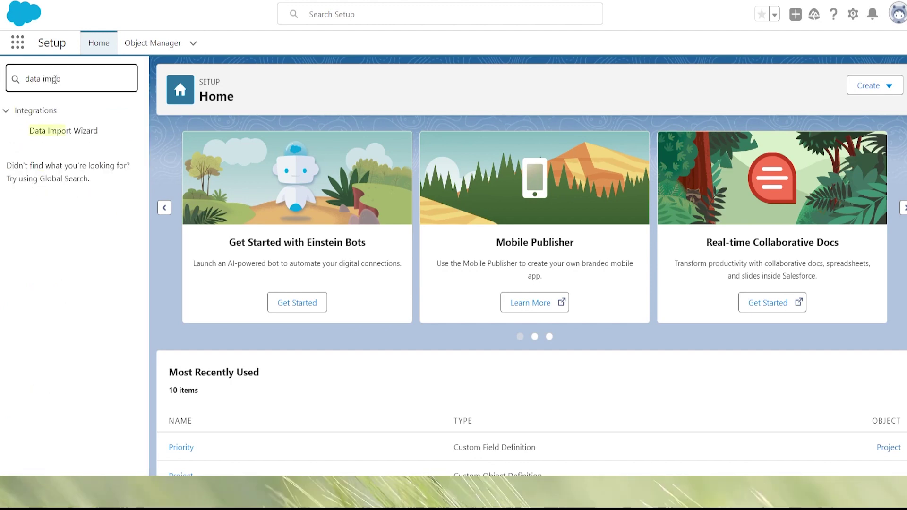
click(71, 134)
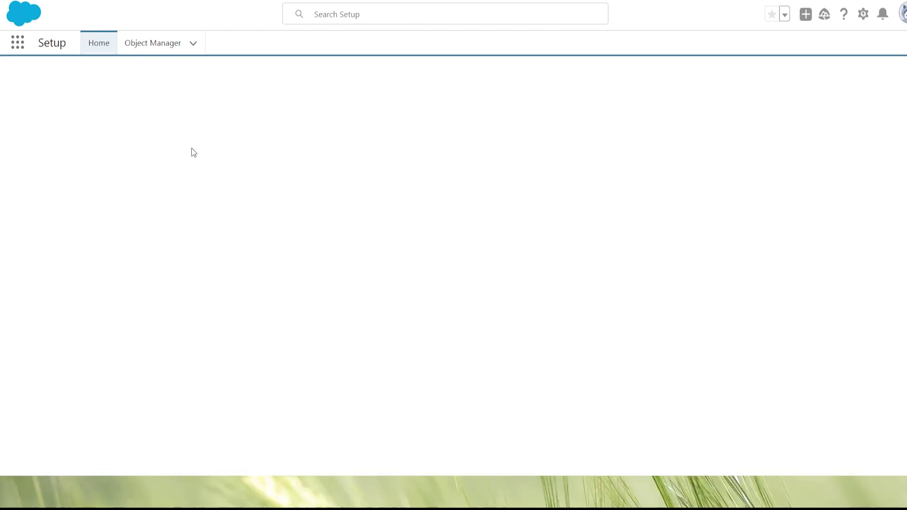
Step: Review the Data Import Wizard's preparation advice and launch the wizard
scroll(156, 187, down, 5)
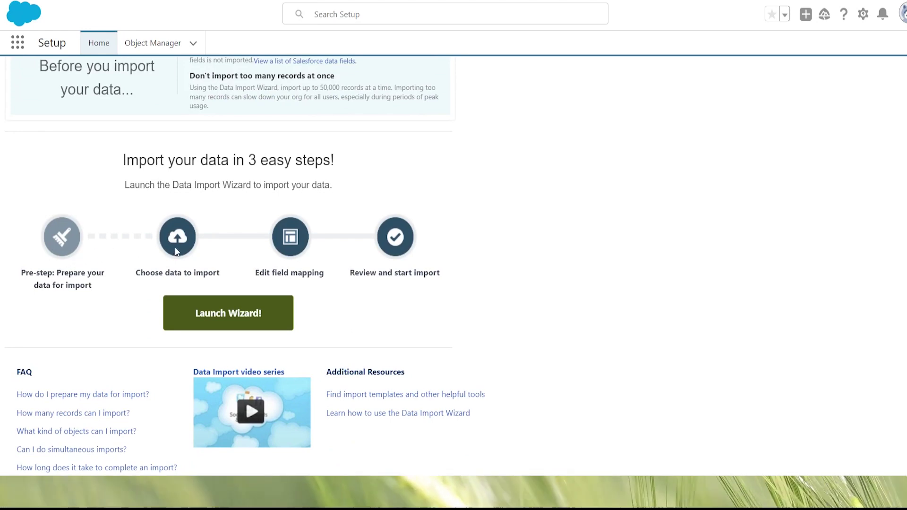
scroll(316, 230, up, 5)
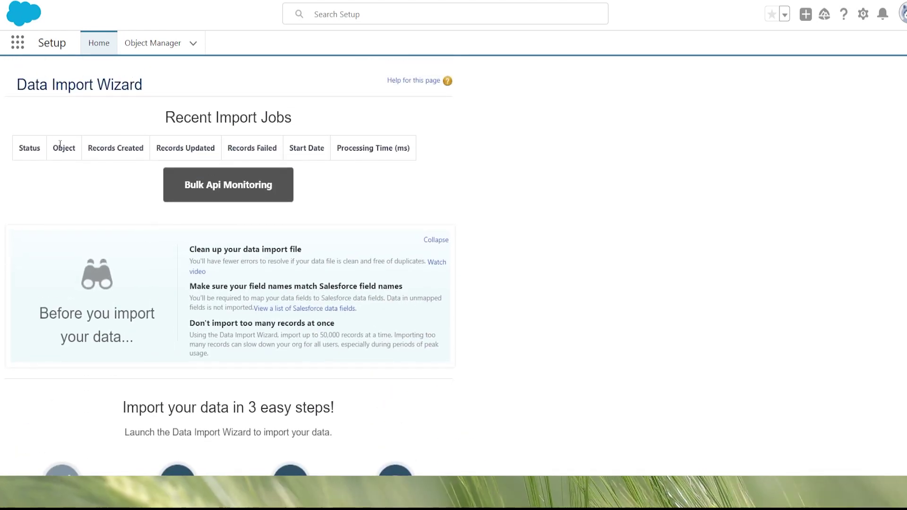
scroll(207, 147, down, 5)
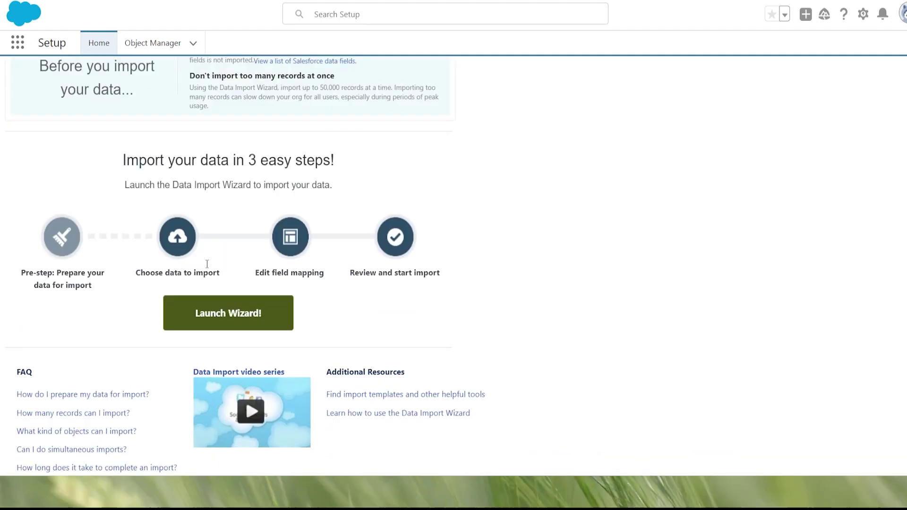
click(245, 318)
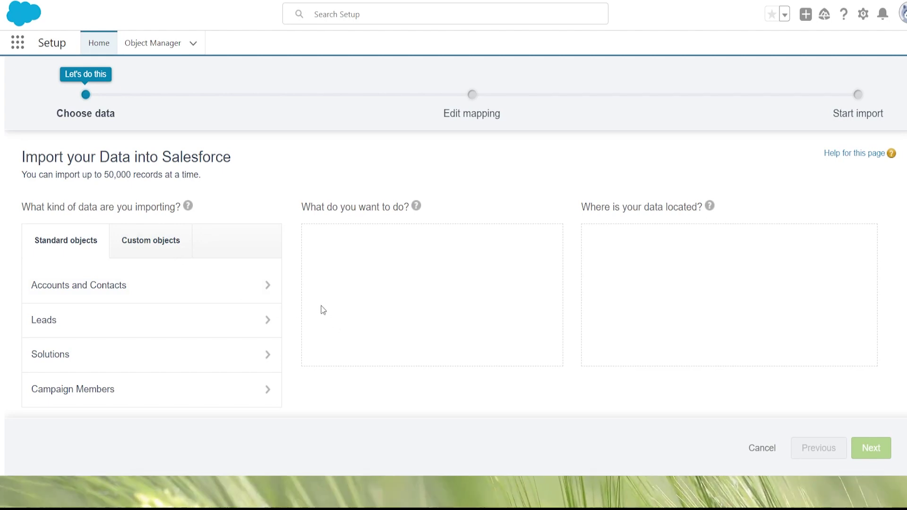
Step: Choose Accounts and Contacts as the data kind and, after checking the challenge's import type, select Add new records
click(71, 295)
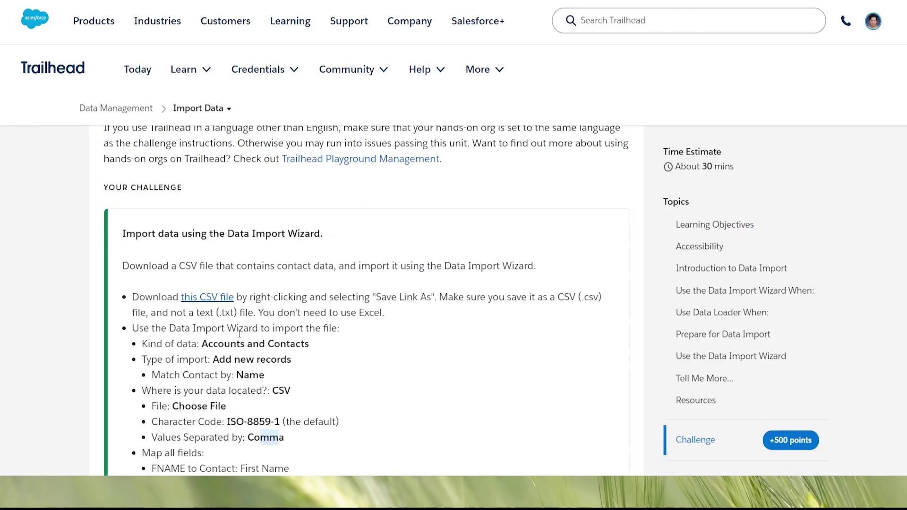
drag(207, 345, 290, 345)
drag(142, 344, 182, 346)
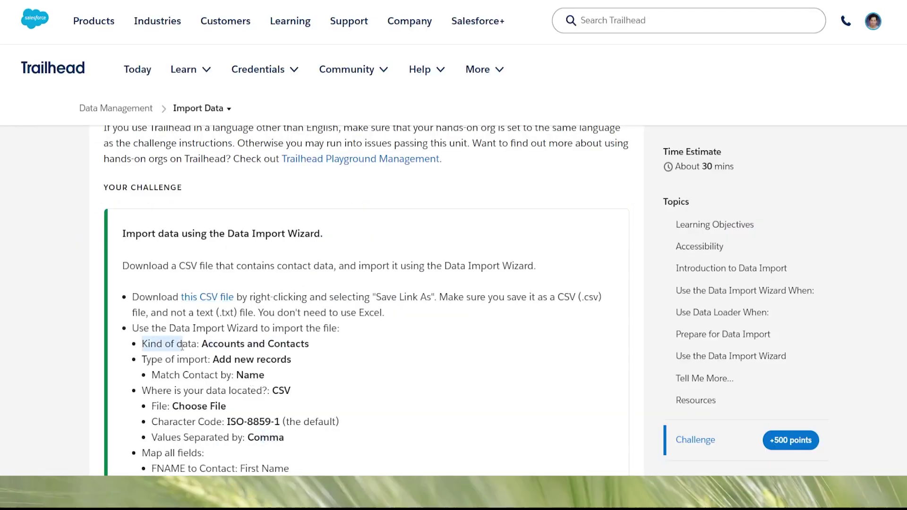
click(251, 345)
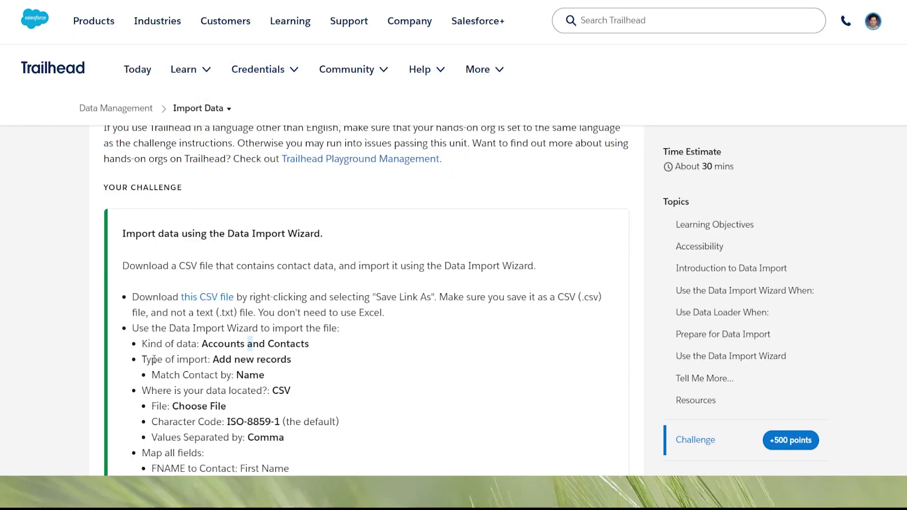
drag(154, 359, 241, 361)
click(261, 363)
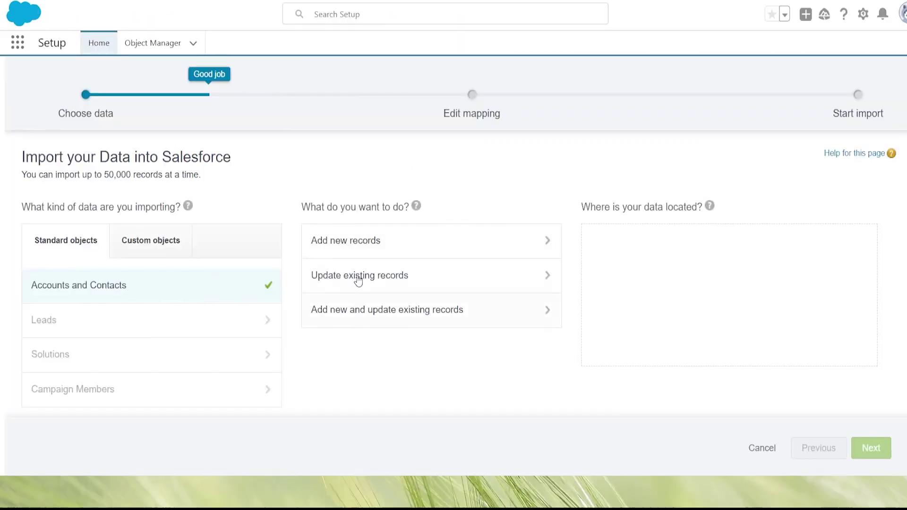
click(358, 243)
Step: Choose CSV as the data source, attach contacts_to_import.csv, and continue to the field mapping
double_click(749, 245)
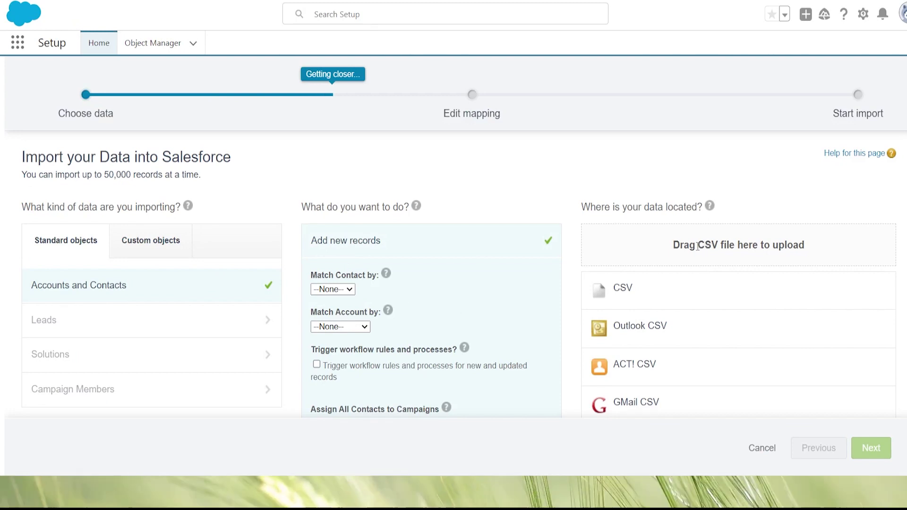
click(618, 291)
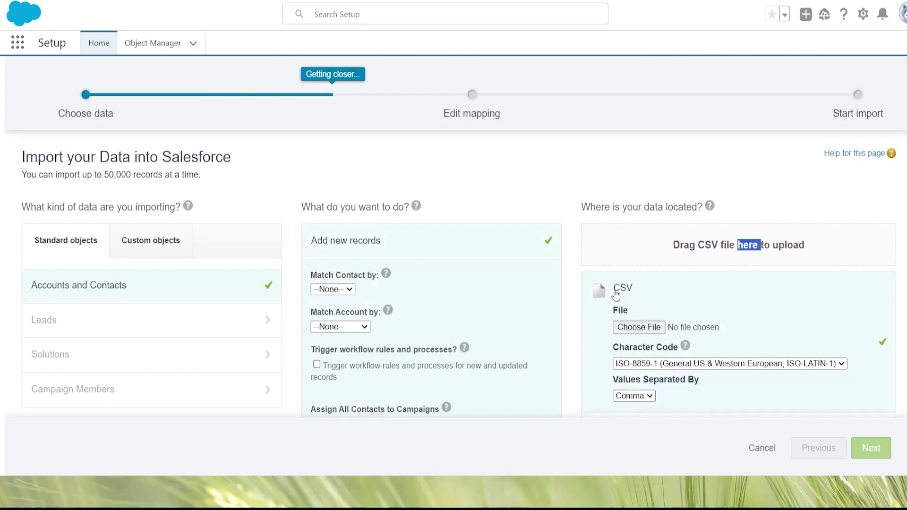
scroll(727, 302, down, 1)
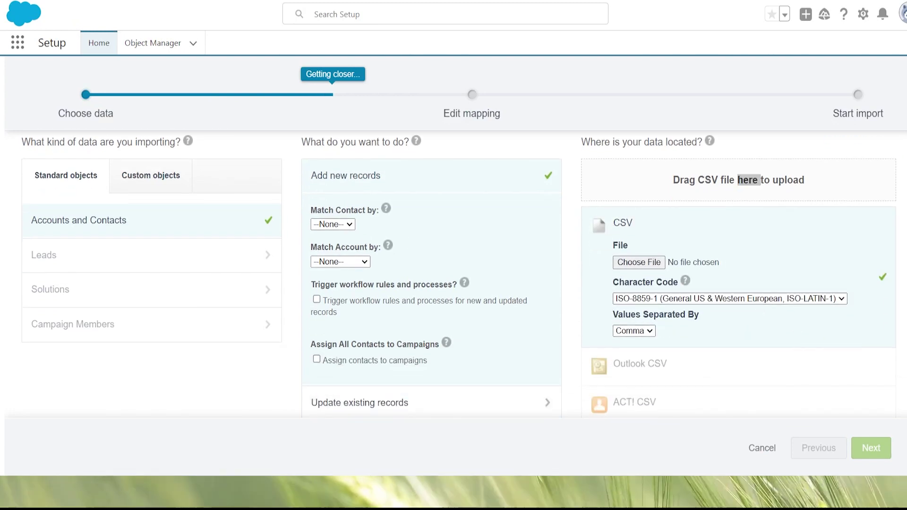
click(639, 263)
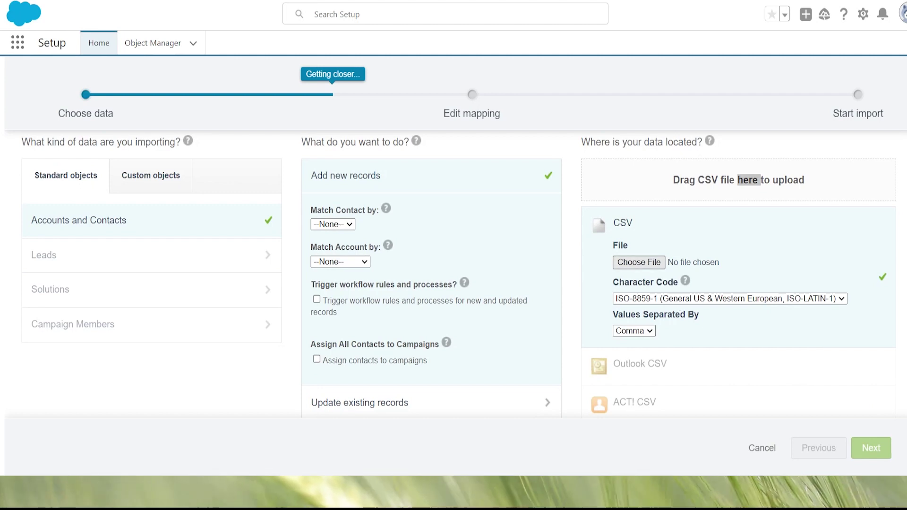
click(515, 223)
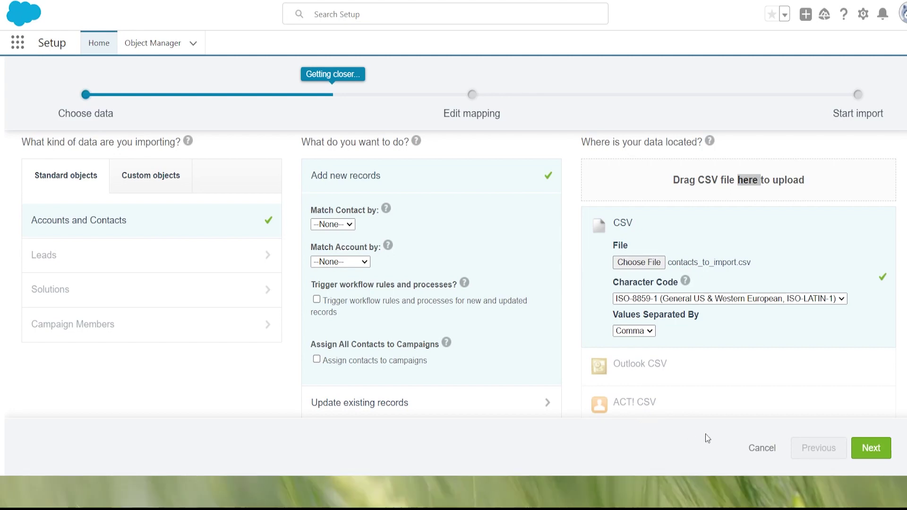
click(863, 441)
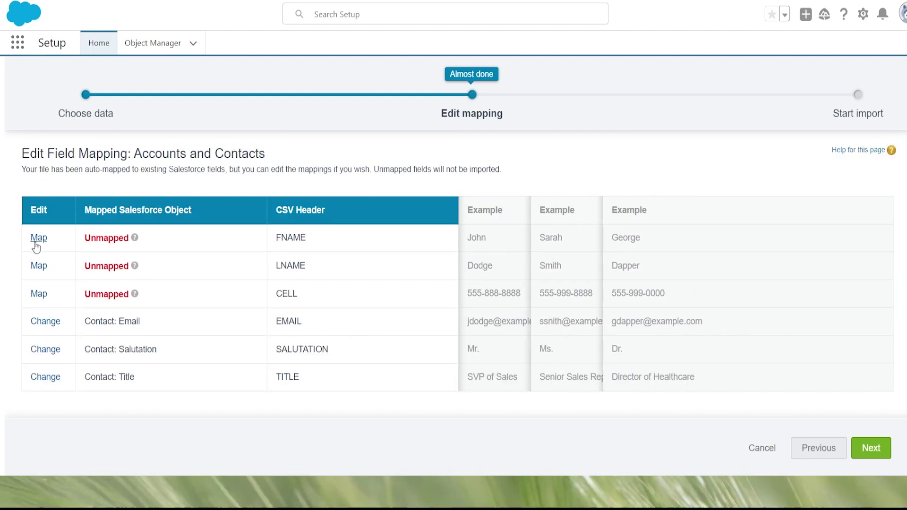
Step: Map the FNAME column to Contact: First Name
click(37, 246)
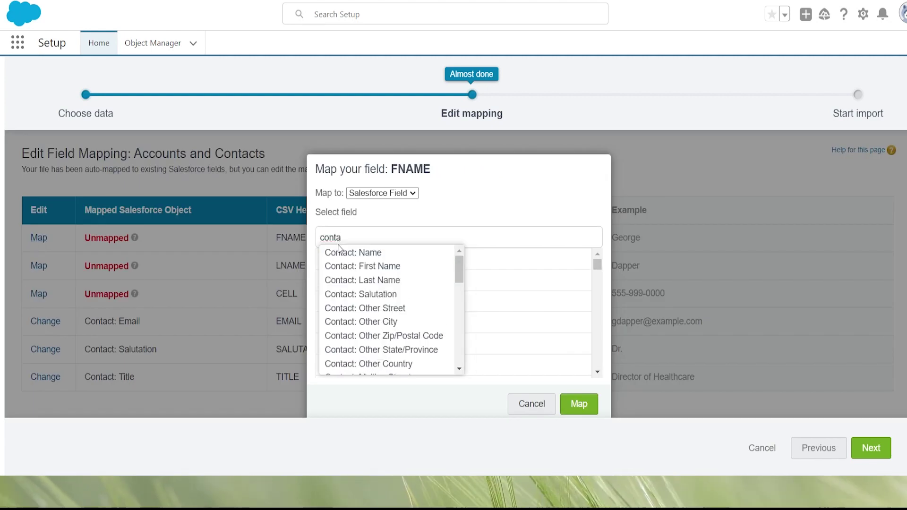
click(362, 267)
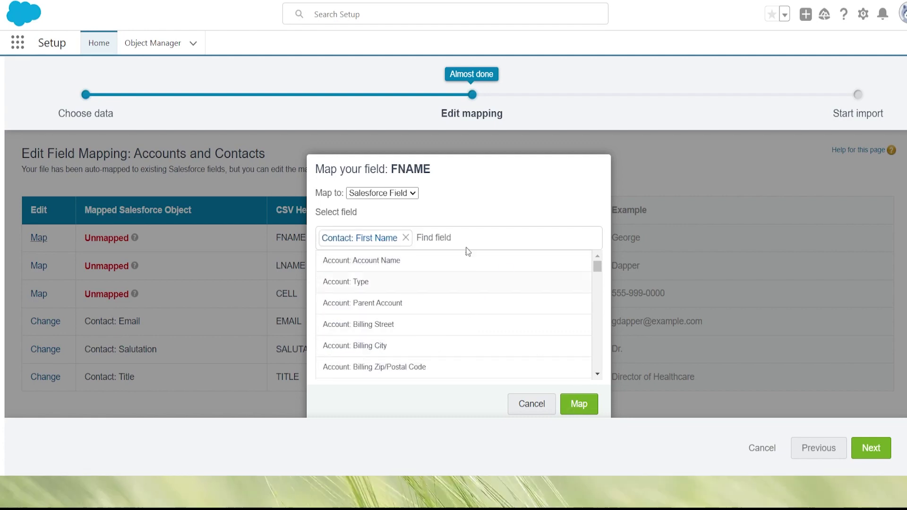
click(579, 404)
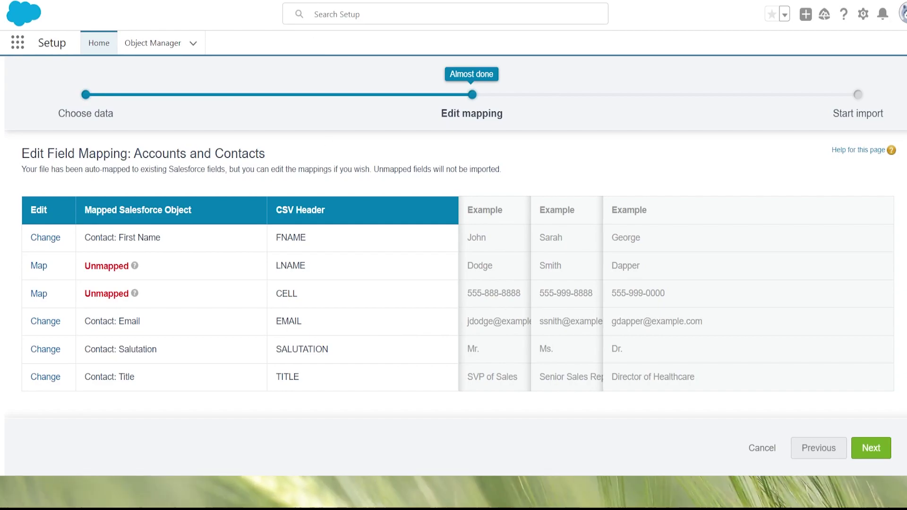
Step: Check the challenge's field mapping list and map the LNAME column to Contact: Last Name
key(ctrl+Tab)
scroll(260, 276, down, 3)
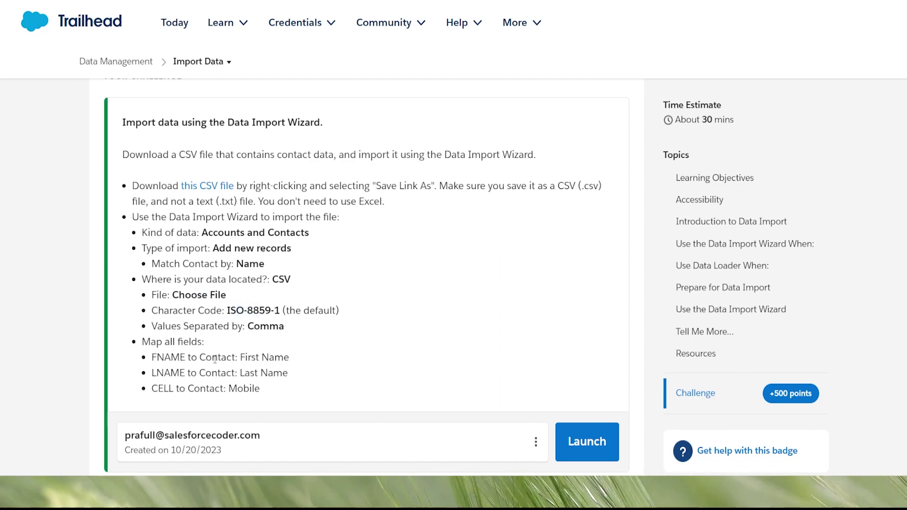
drag(162, 345, 197, 344)
drag(192, 375, 233, 376)
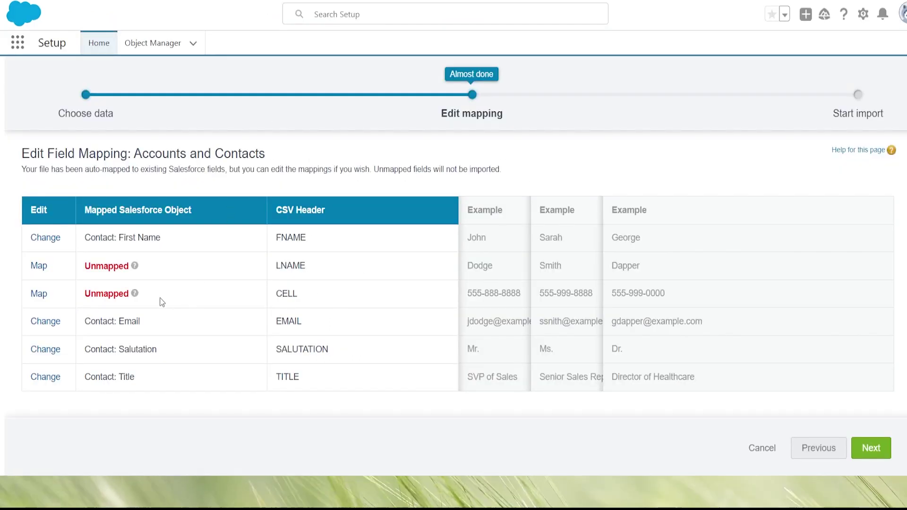
click(39, 266)
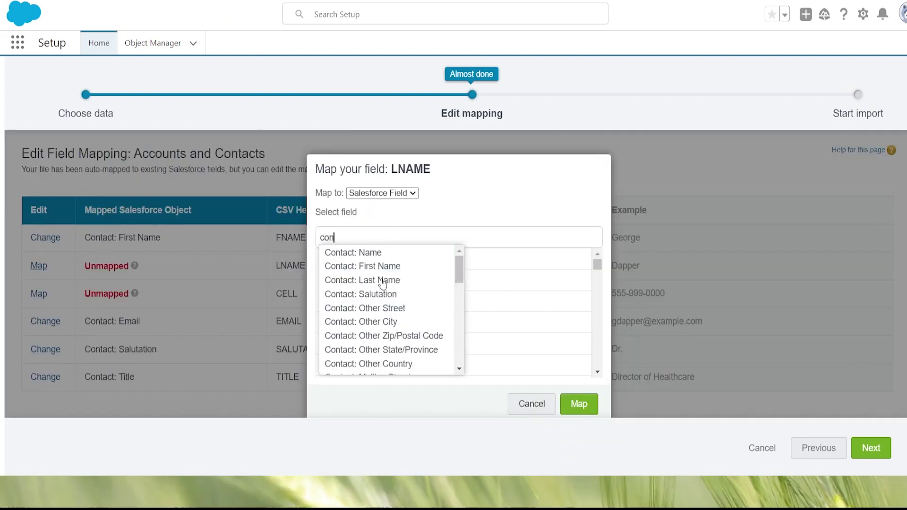
click(382, 282)
click(579, 404)
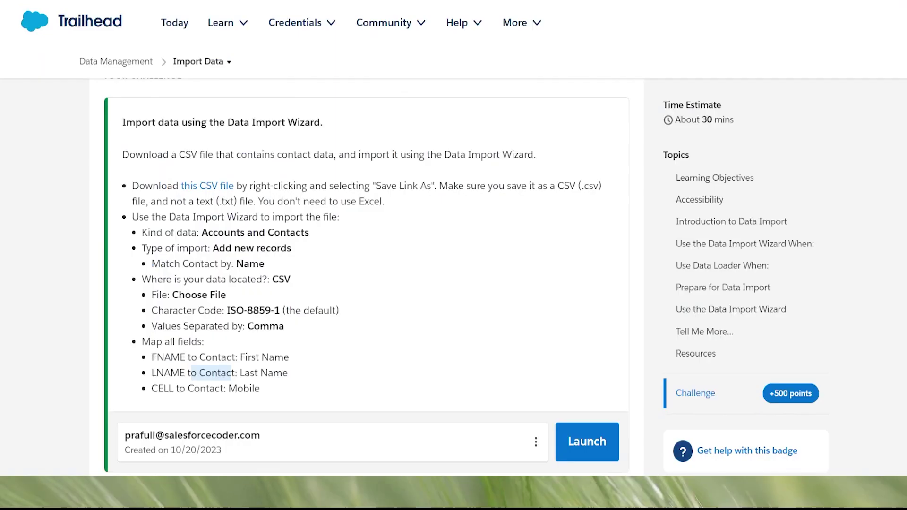
Step: Recheck the challenge's FNAME, LNAME and CELL mapping requirements and open the CELL column's field mapping
drag(254, 389, 210, 391)
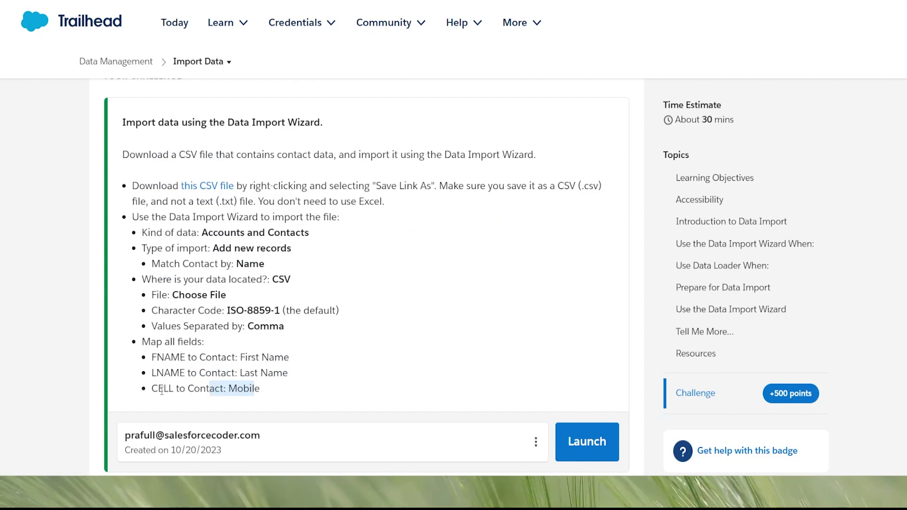
drag(283, 373, 204, 378)
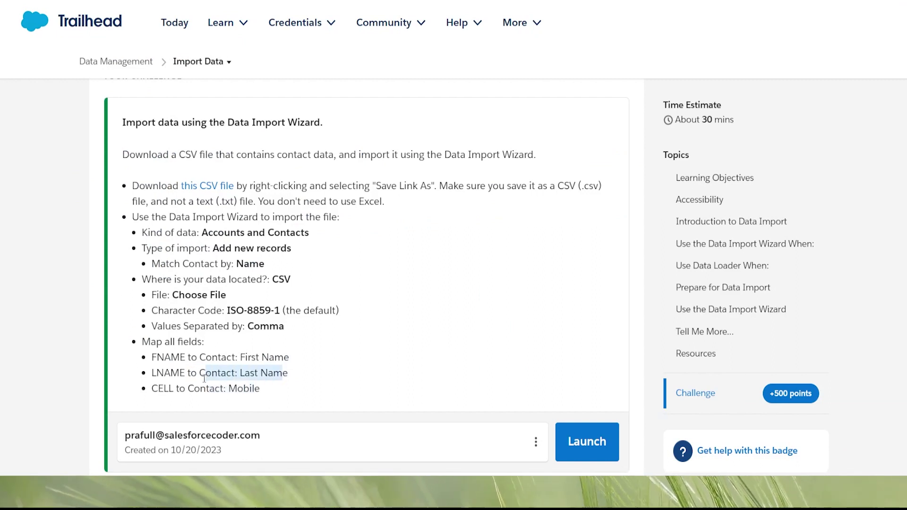
drag(289, 357, 205, 362)
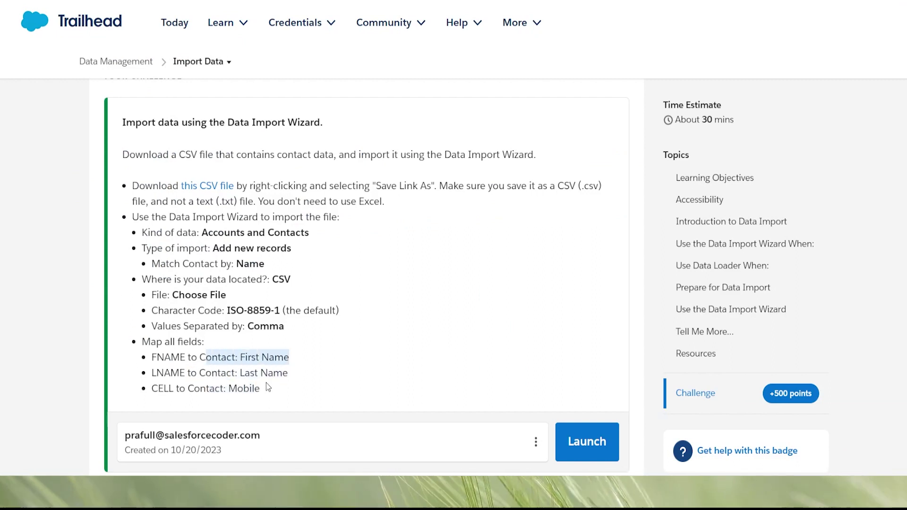
click(261, 359)
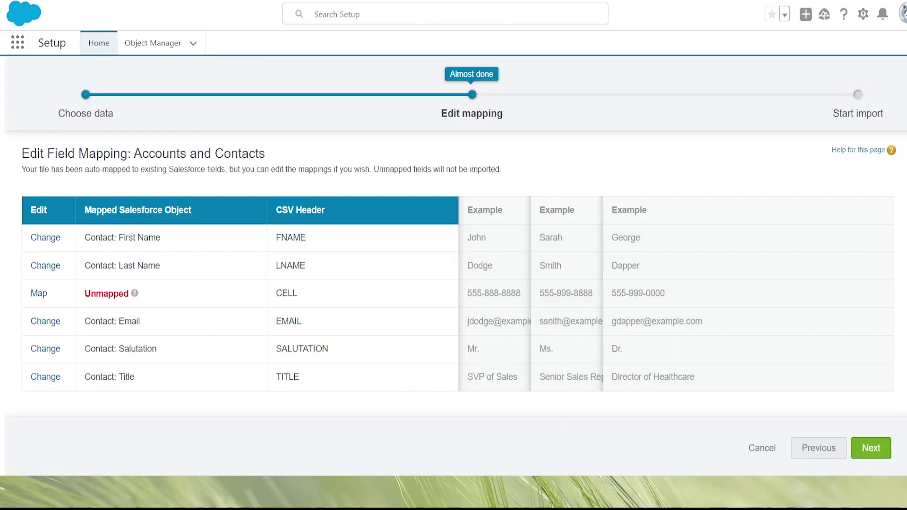
click(38, 294)
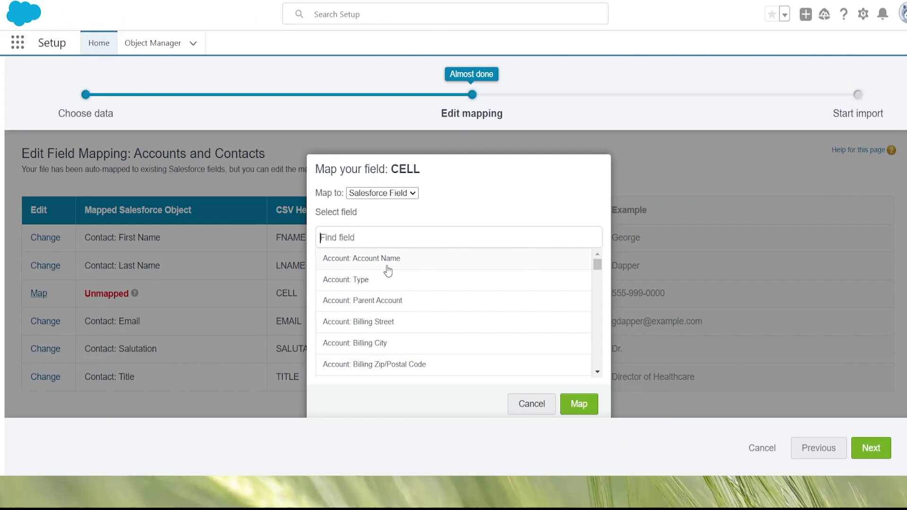
text(le)
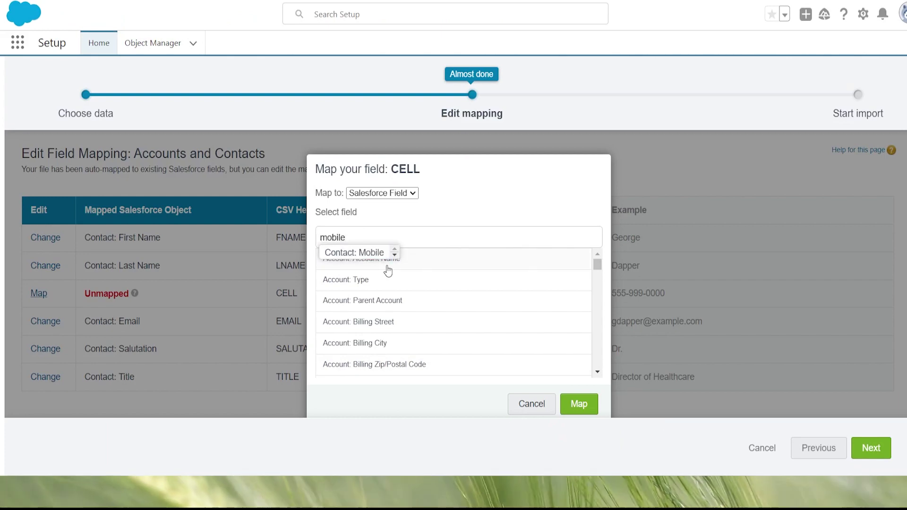
click(372, 258)
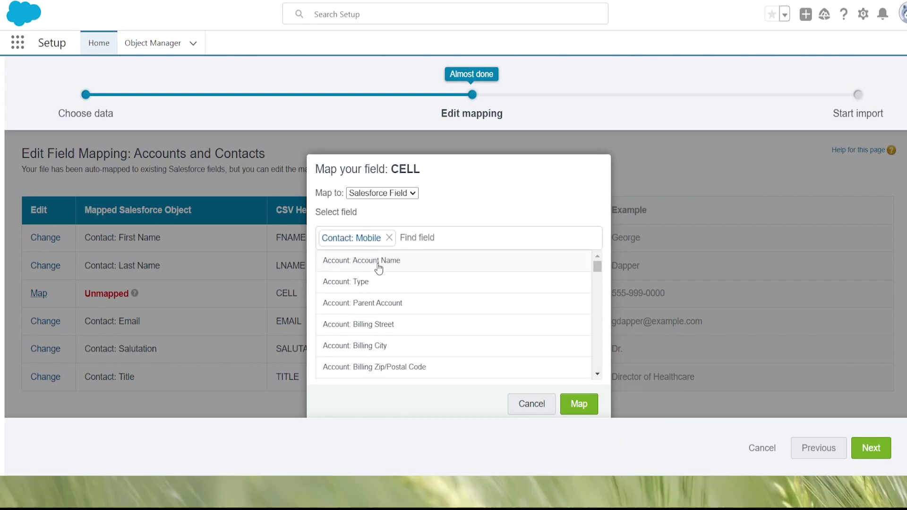
scroll(416, 312, down, 3)
click(389, 237)
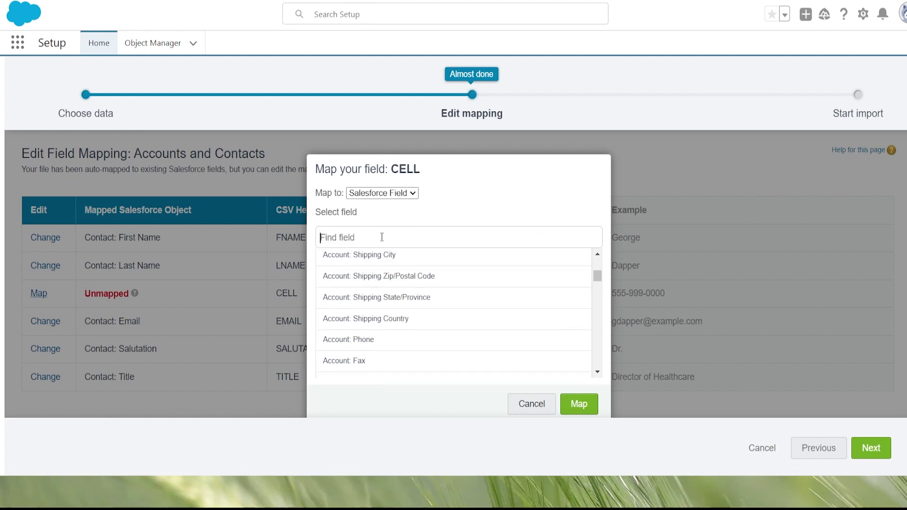
Step: Map the CELL column to Contact: Mobile and compare it with the challenge's mapping requirement
text(mobile)
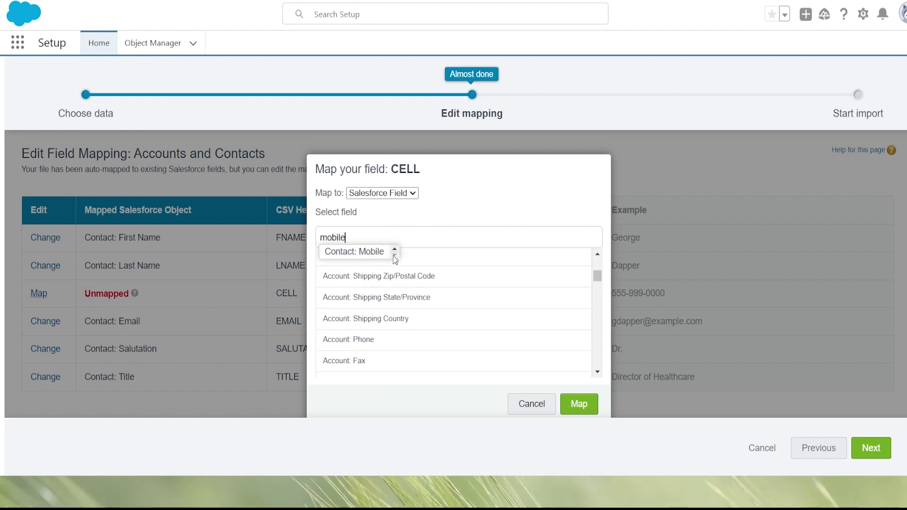
click(372, 256)
click(591, 405)
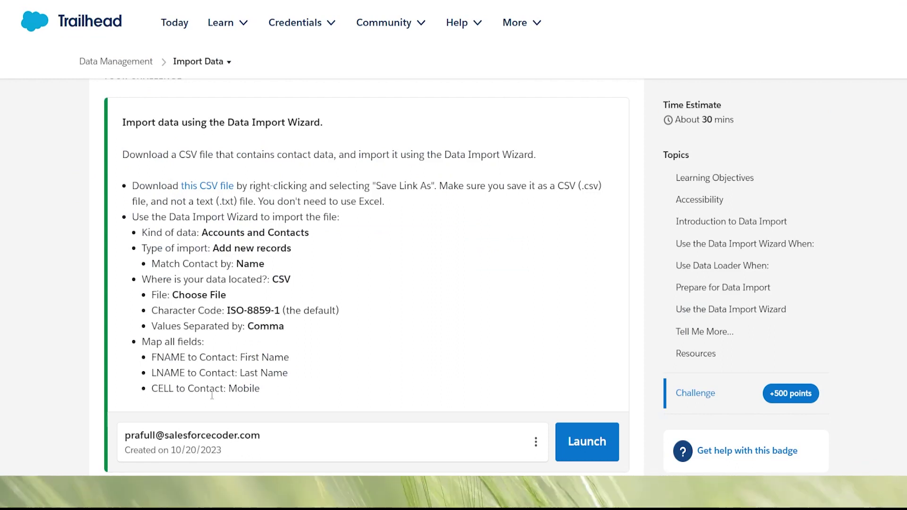
drag(181, 389, 244, 389)
click(324, 413)
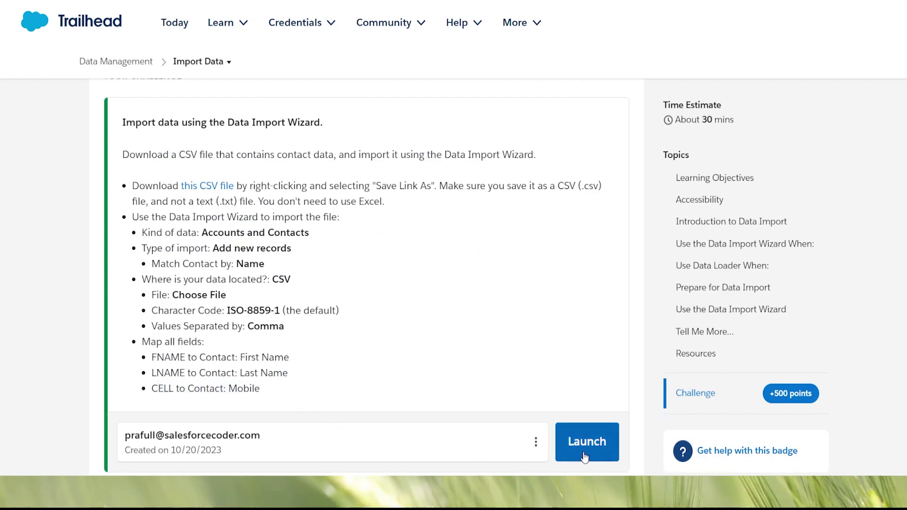
Step: Run the Trailhead challenge check before starting the import and read its feedback
scroll(480, 366, down, 2)
scroll(389, 359, down, 1)
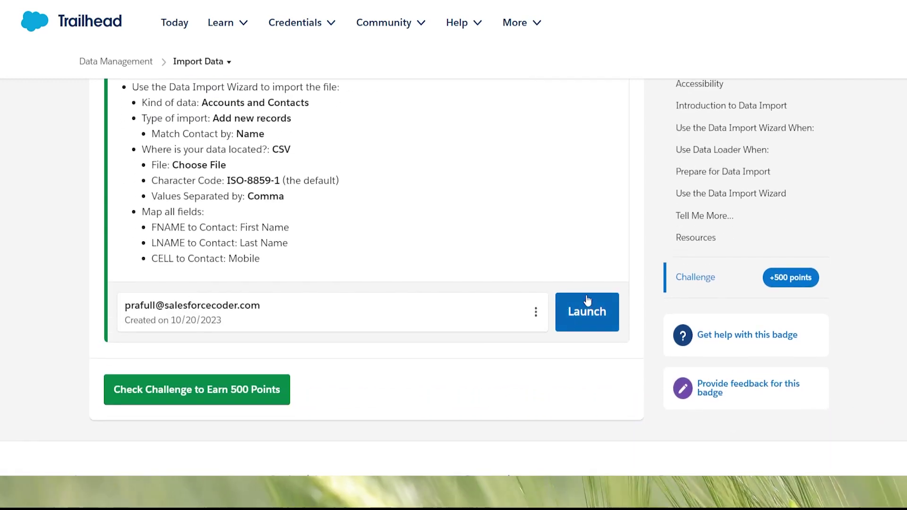
click(167, 387)
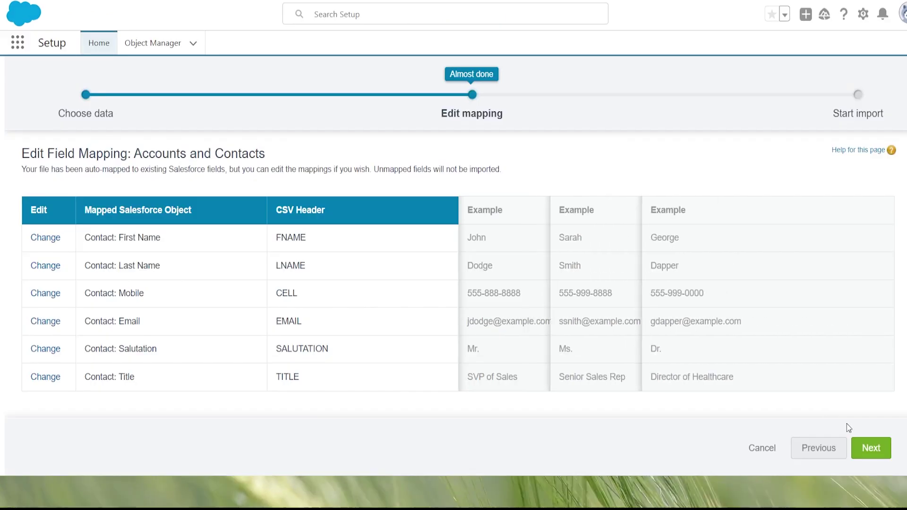
scroll(530, 309, down, 1)
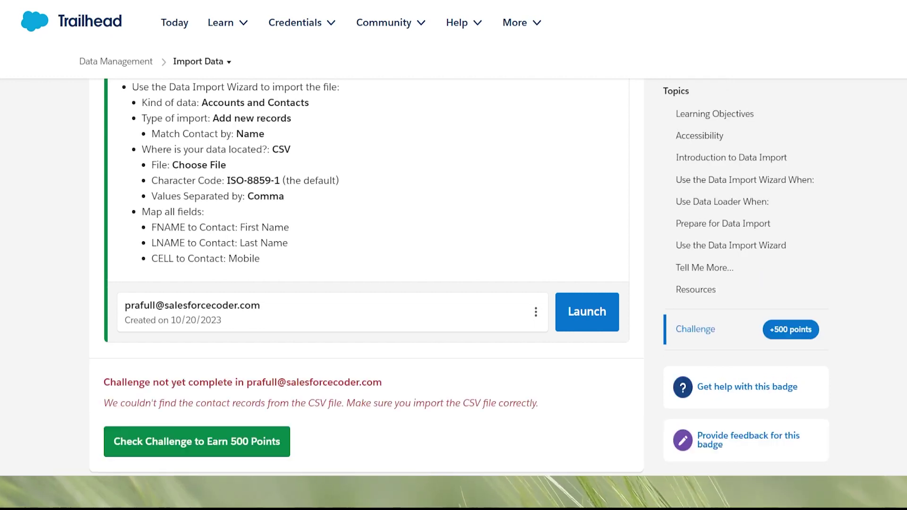
drag(125, 403, 482, 403)
click(393, 413)
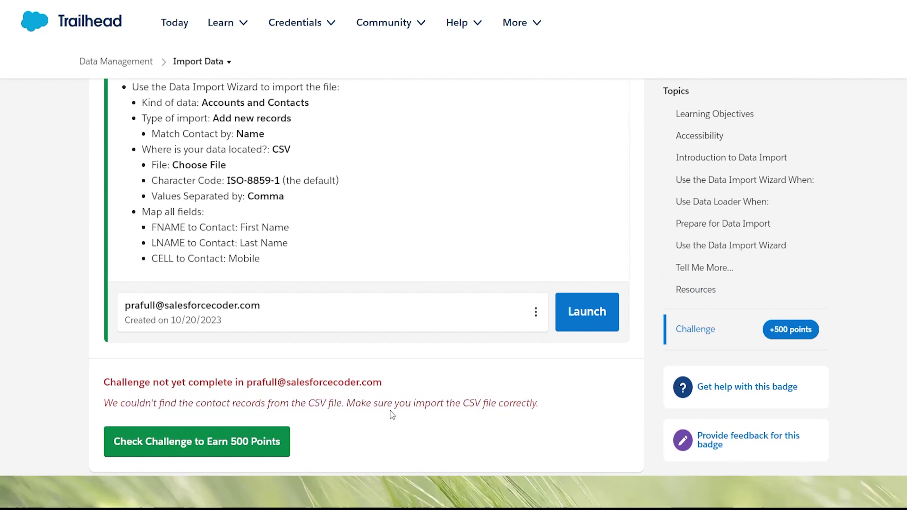
Step: Return to the Data Import Wizard, accept the field mappings to reach the import review, and recheck the Trailhead challenge
click(587, 312)
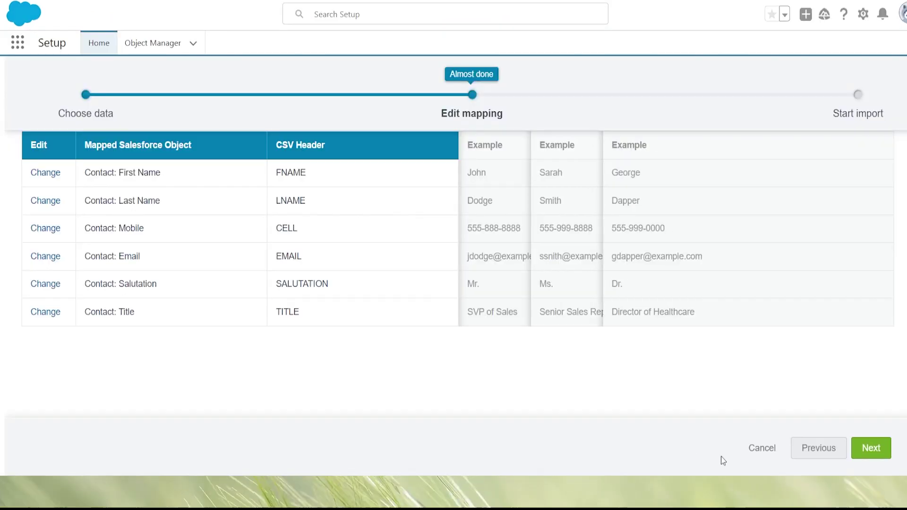
click(881, 452)
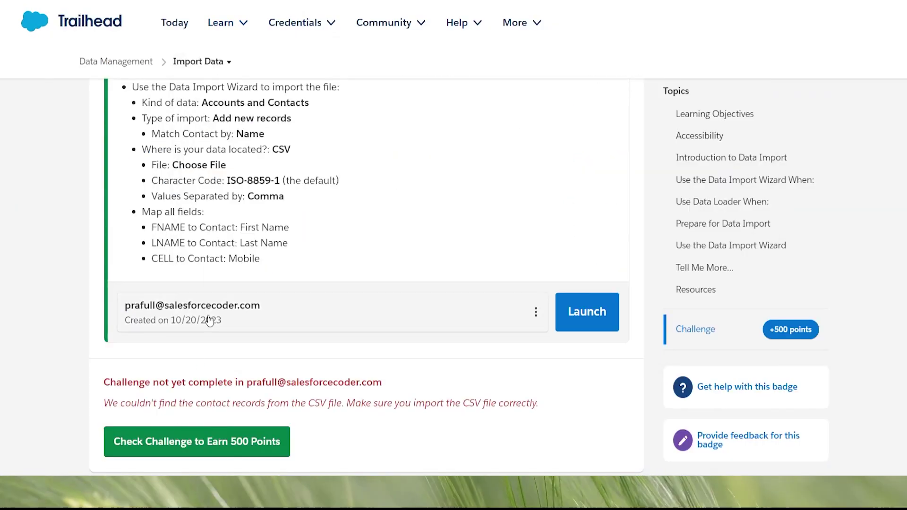
click(263, 441)
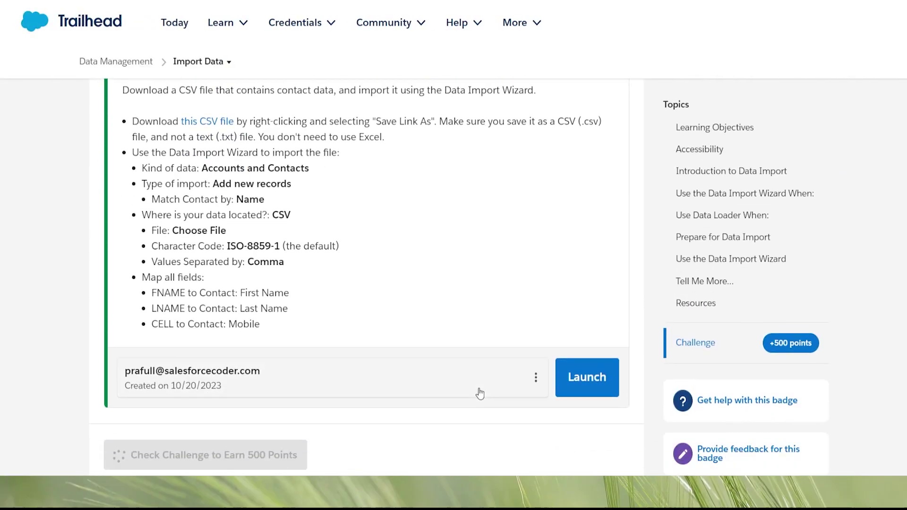
scroll(481, 393, down, 3)
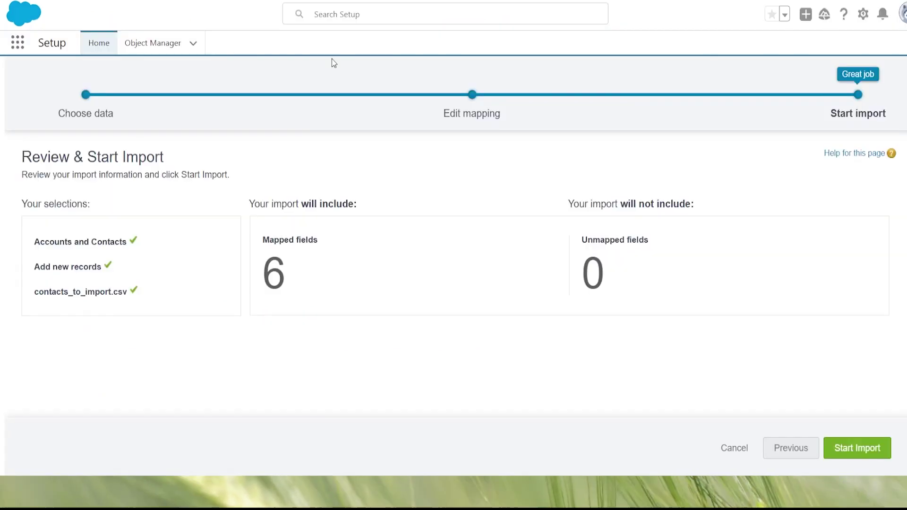
Step: Start the Accounts and Contacts import of contacts_to_import.csv and continue to its Bulk Data Load Job status
click(857, 448)
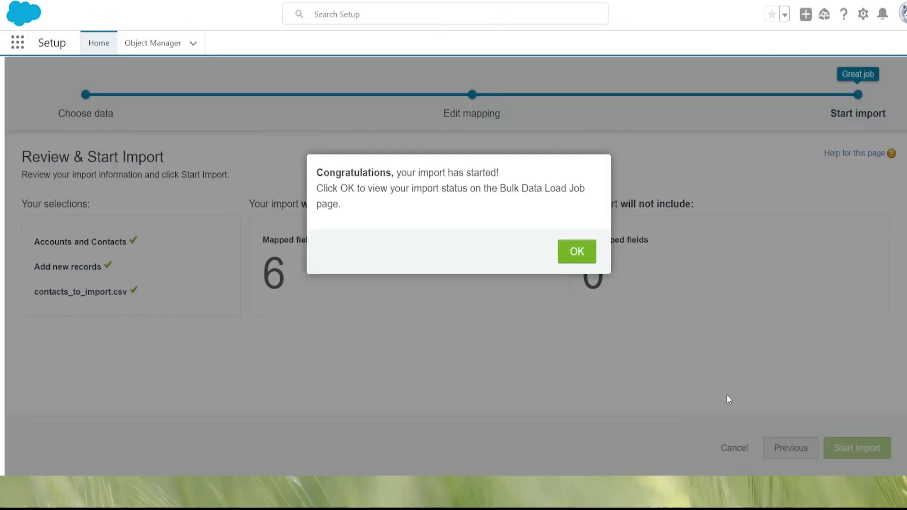
drag(323, 188, 512, 186)
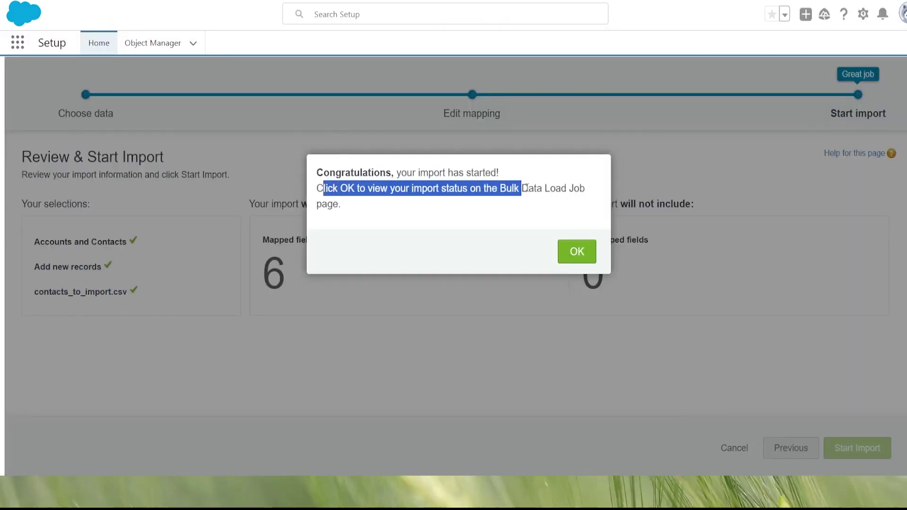
click(526, 190)
click(588, 266)
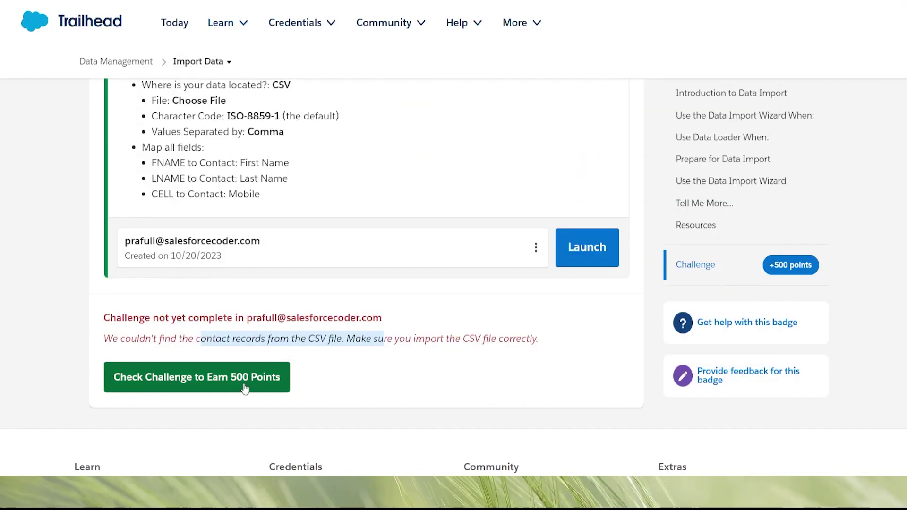
Step: Switch to Trailhead and submit the Import Data challenge for checking with the import started
click(244, 388)
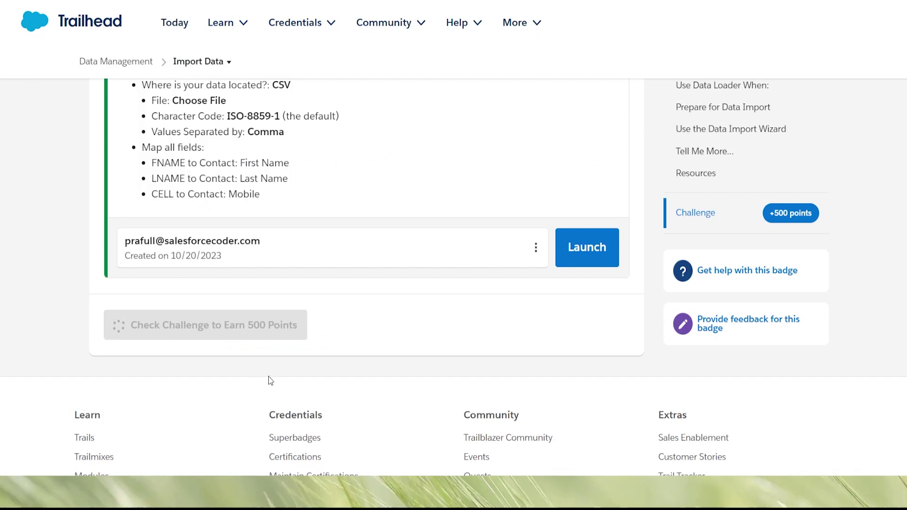
scroll(412, 260, up, 2)
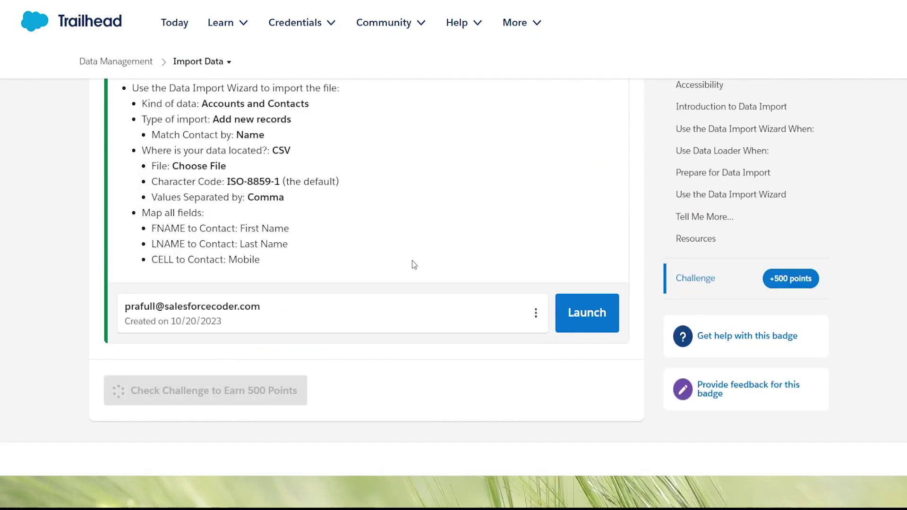